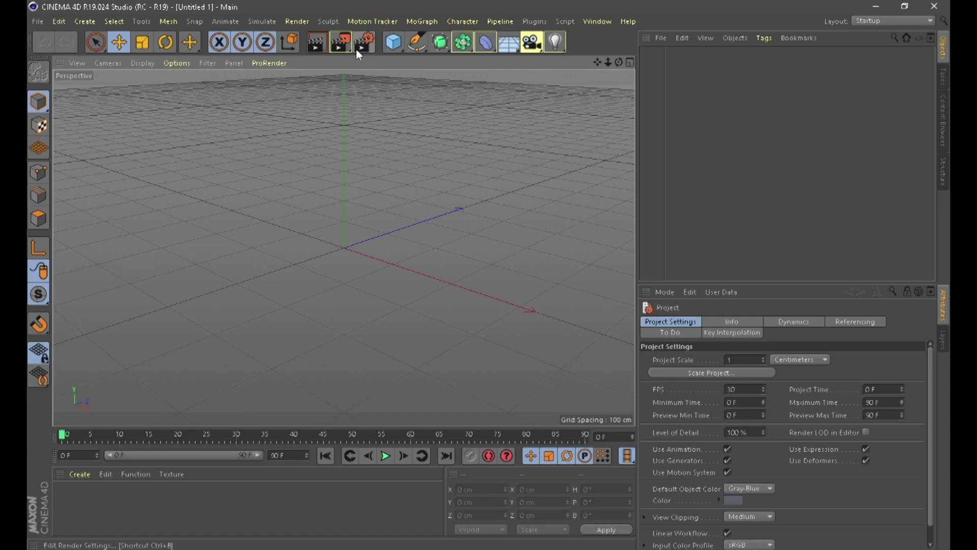
Open the project file YashGFXLightroomText4.c4d from the Cinema Lighroom folder
click(44, 22)
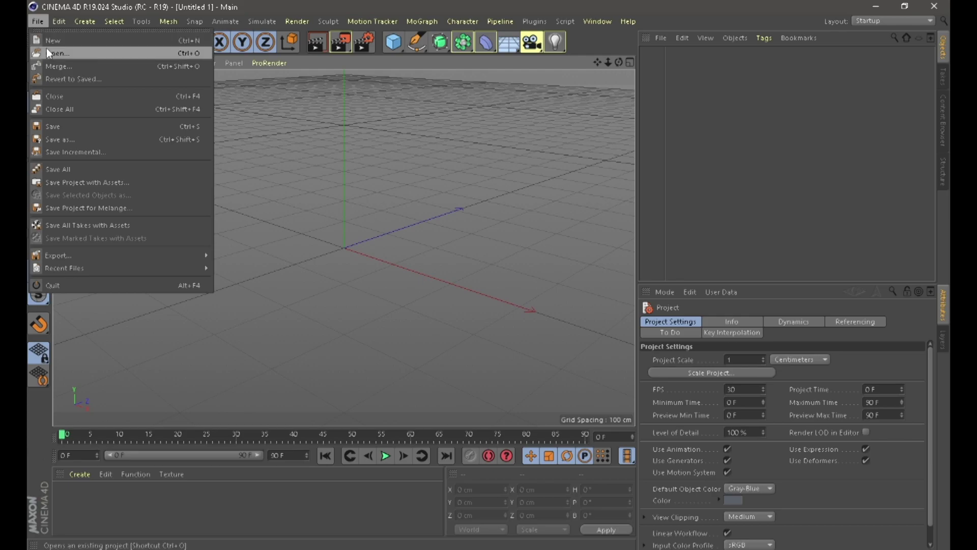
click(62, 56)
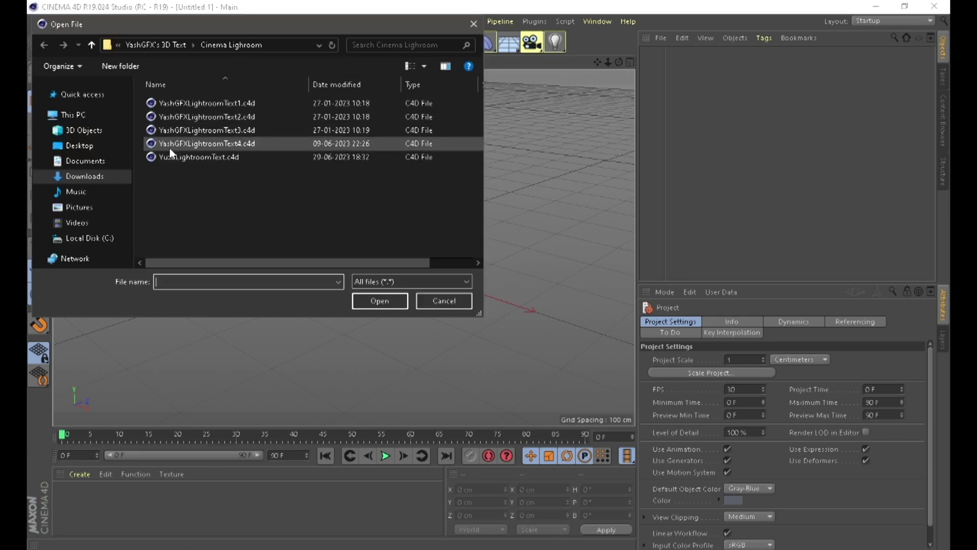
click(169, 148)
click(176, 131)
click(176, 116)
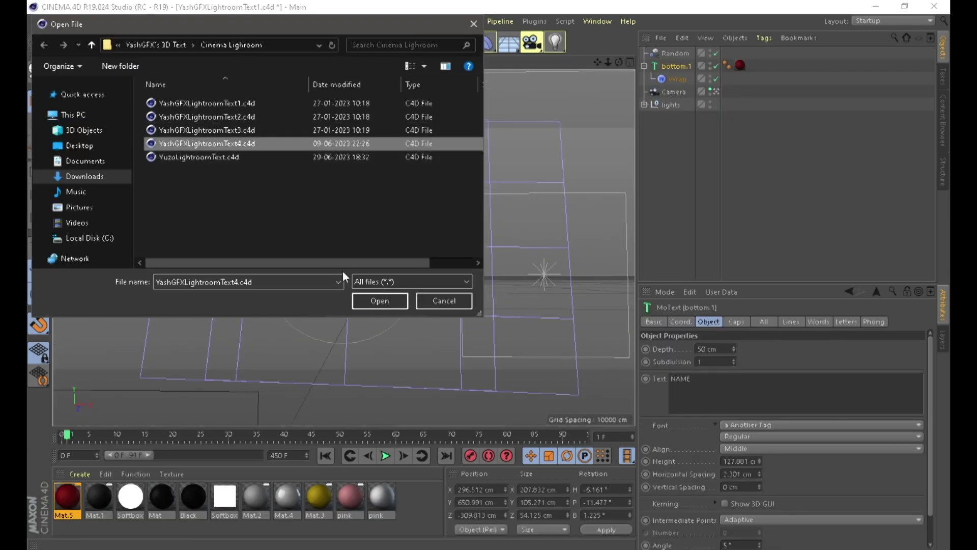
click(371, 298)
click(369, 273)
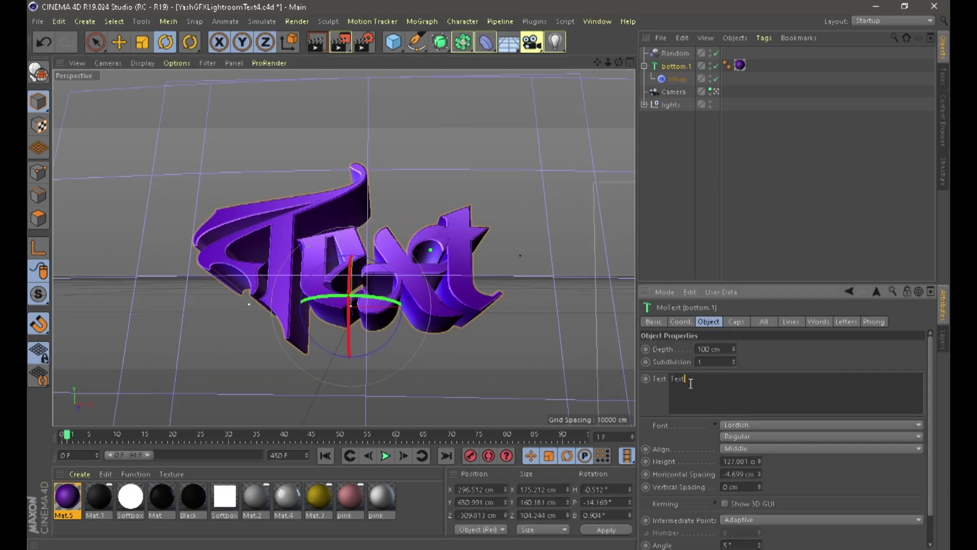
Replace the MoText object's text with NAME and set its font to a Another Tag
text(ME)
click(717, 429)
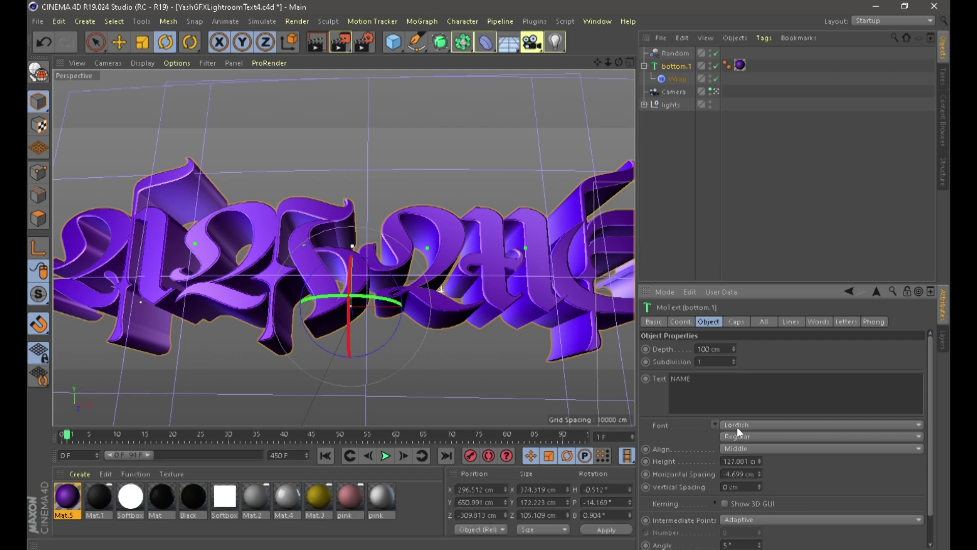
click(737, 425)
scroll(772, 197, up, 15)
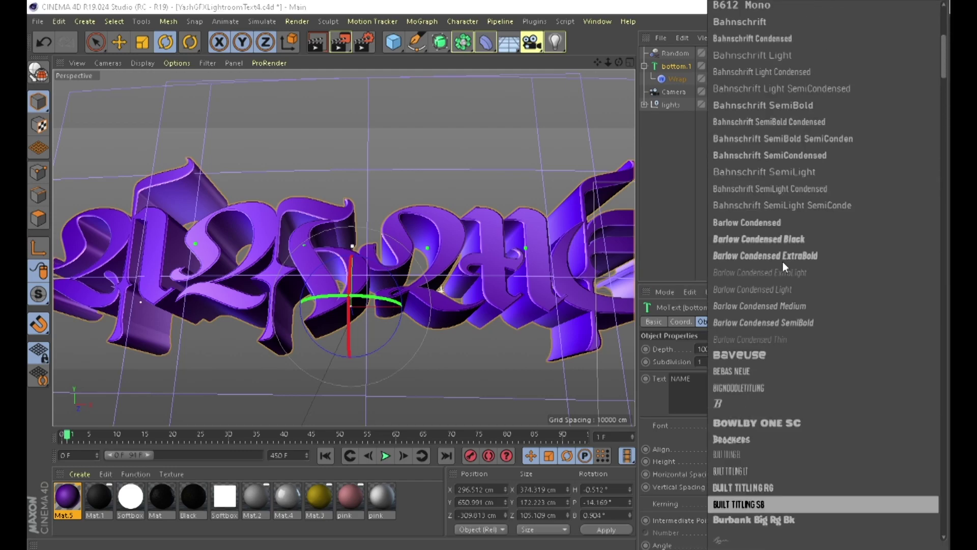
click(743, 41)
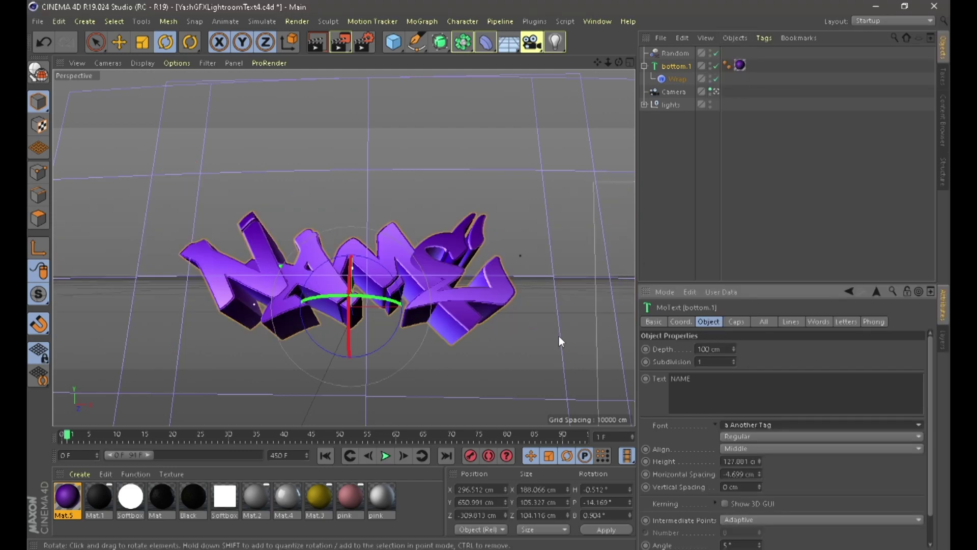
Rotate the NAME text freehand to a heading of about -8.3°, a pitch of -16.6° and a bank of -0.7°
scroll(492, 263, down, 2)
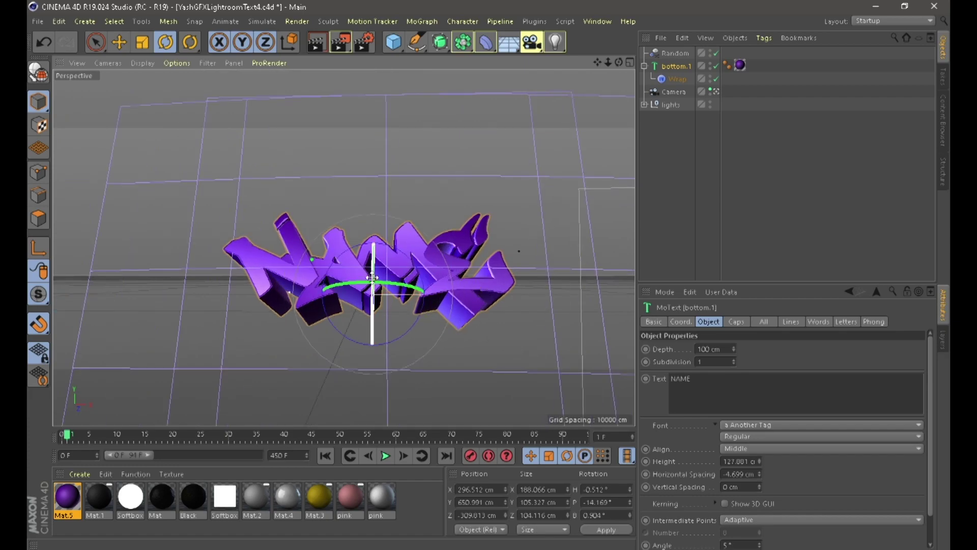
mouse_move(372, 275)
mouse_down()
mouse_move(370, 266)
mouse_move(408, 261)
mouse_move(367, 261)
mouse_move(380, 281)
mouse_move(368, 259)
mouse_up()
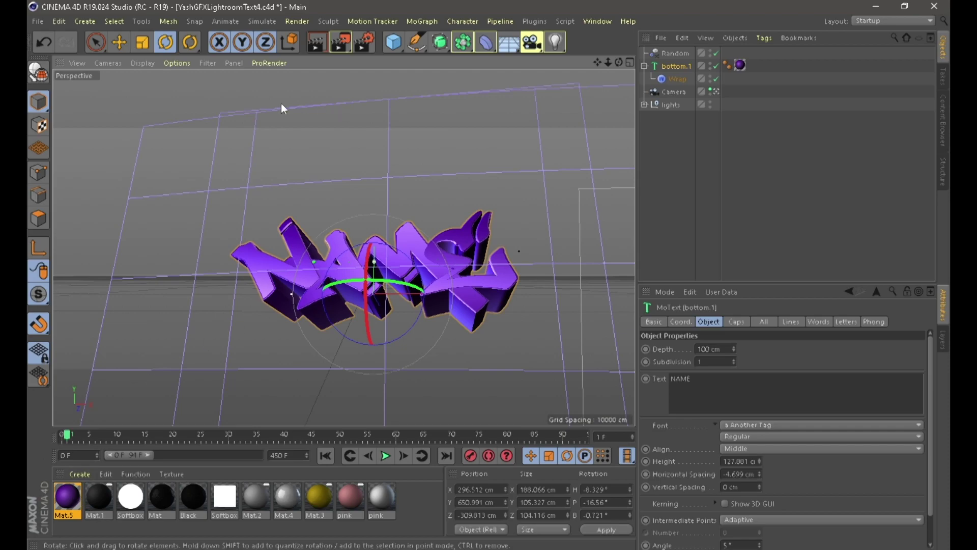
Open the gradient in material Mat.5's colour texture and change its dark purple knot to dark blue
click(62, 499)
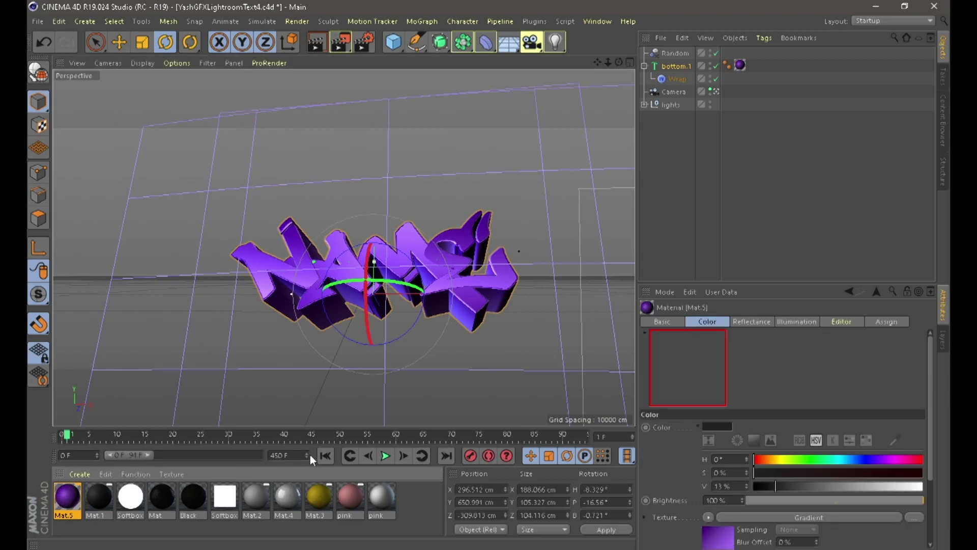
click(720, 534)
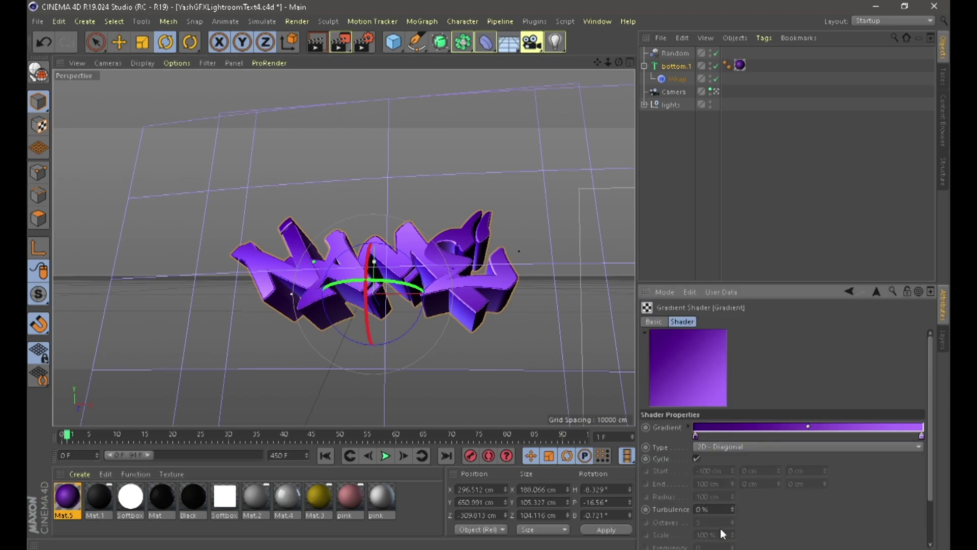
double_click(695, 434)
drag(708, 430, 739, 435)
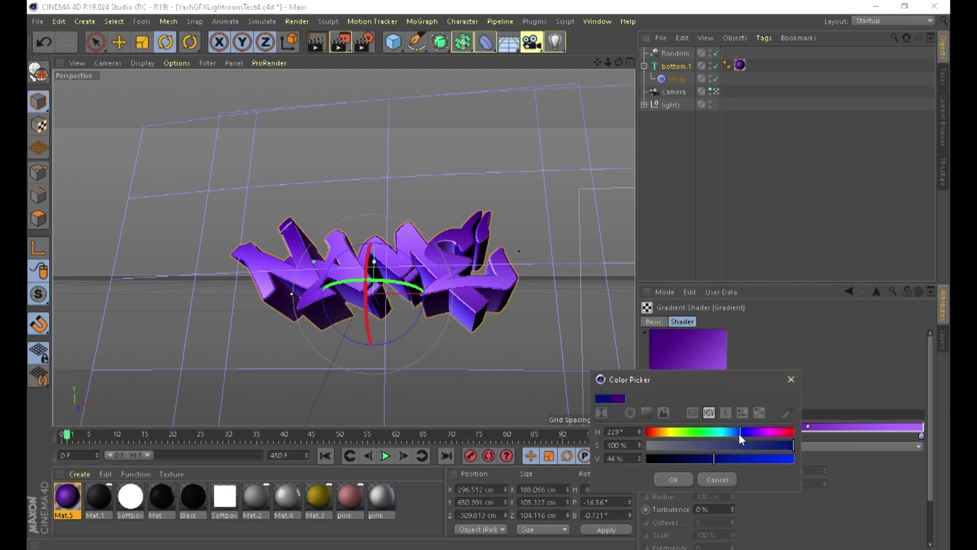
click(677, 478)
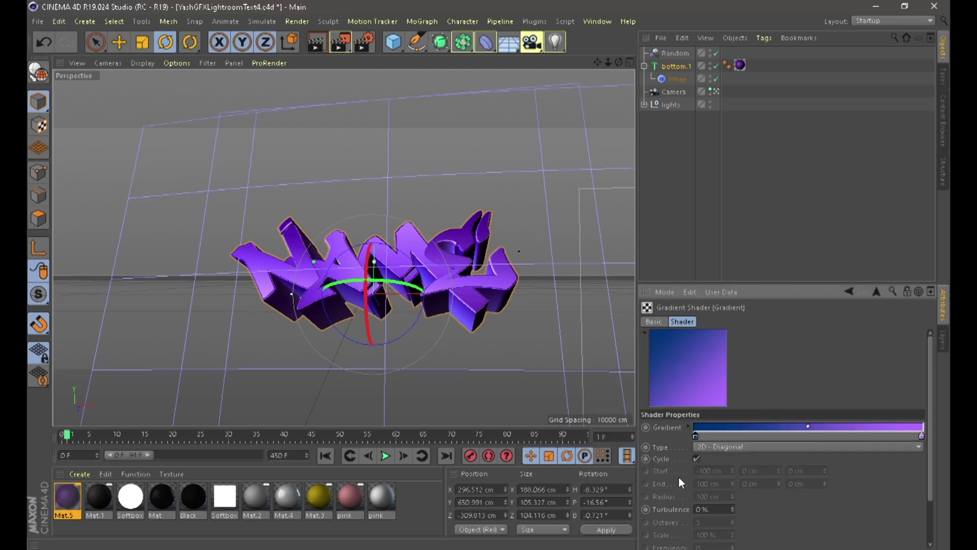
Shift the hue of the gradient's light purple knot to a light cyan
double_click(922, 436)
drag(918, 435, 887, 435)
click(822, 482)
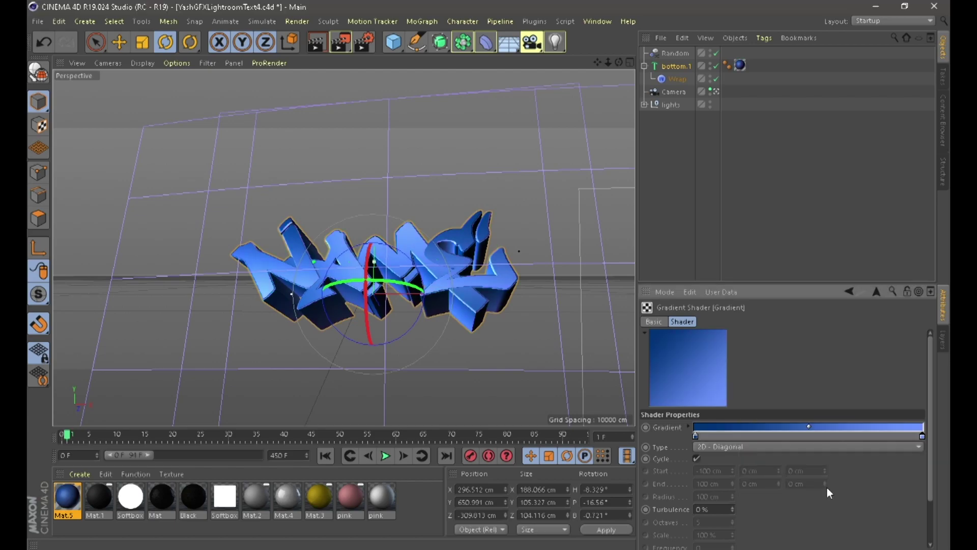
double_click(922, 437)
drag(924, 437, 875, 437)
click(838, 483)
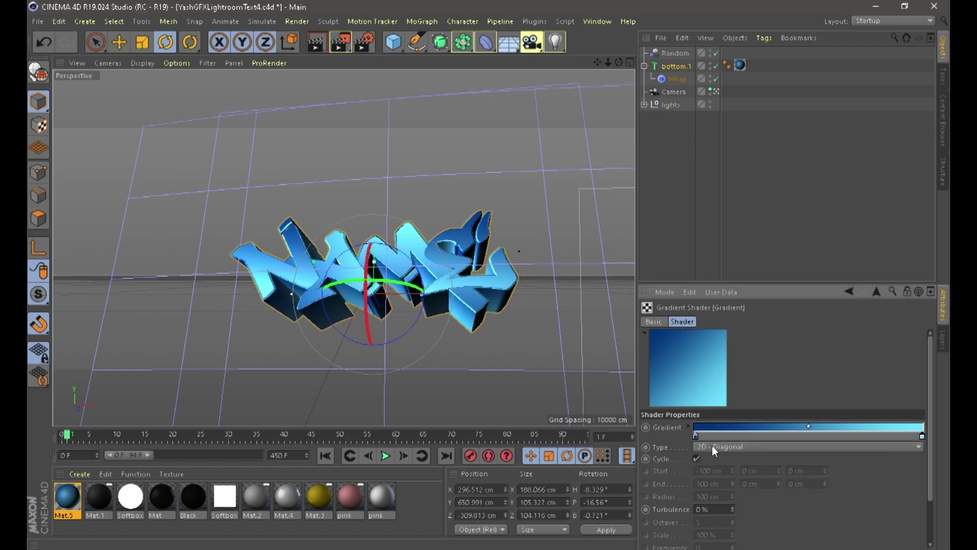
Shift the hue of the gradient's dark blue knot to a dark teal
double_click(696, 436)
drag(744, 435, 725, 439)
click(677, 464)
click(672, 483)
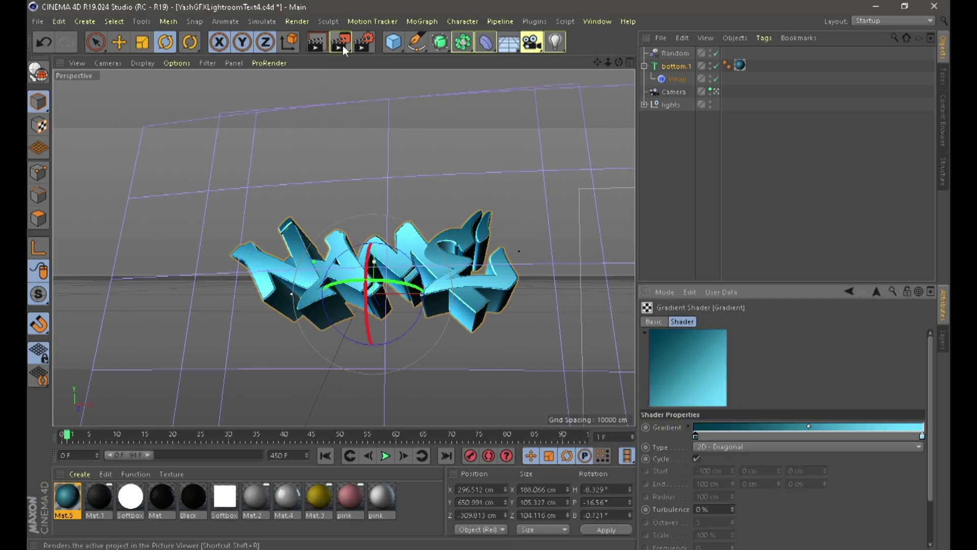
Set the render output file to NAME3D in the Downloads folder and render the scene to the Picture Viewer
click(361, 44)
click(134, 66)
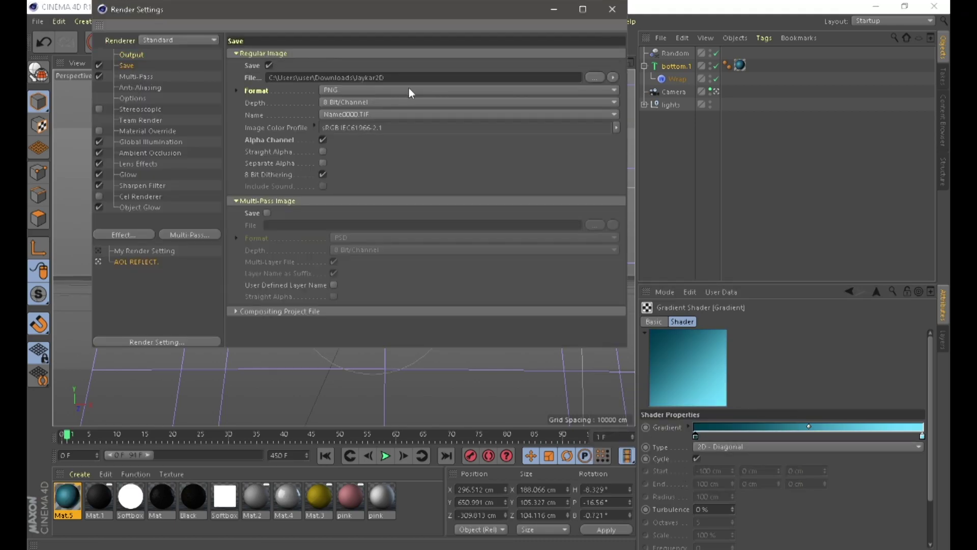
click(595, 77)
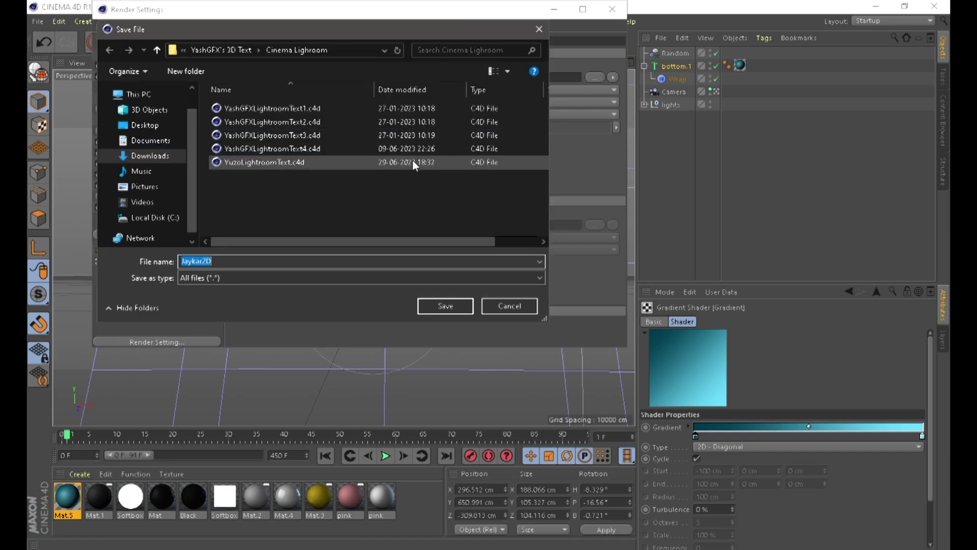
click(148, 156)
double_click(192, 261)
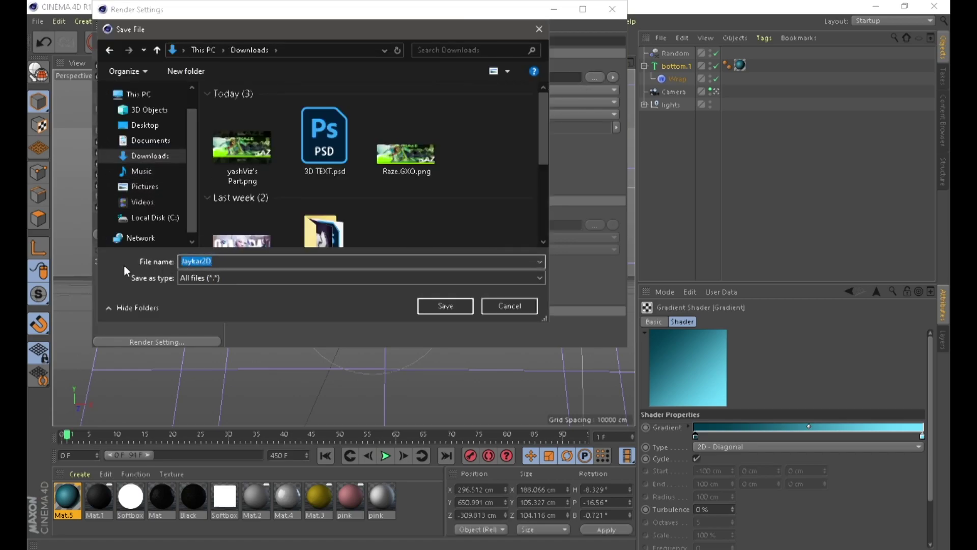
text(NAME3D)
click(448, 305)
click(611, 9)
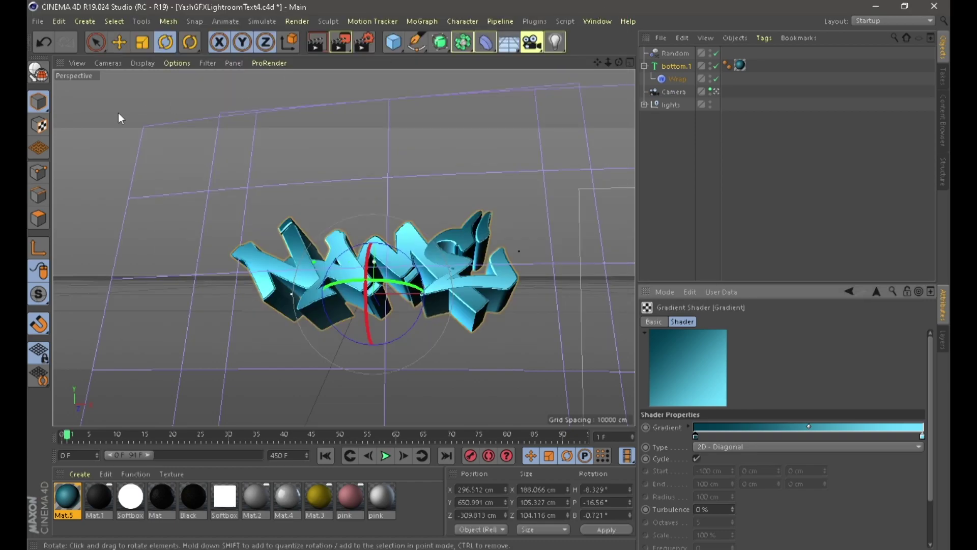
click(340, 43)
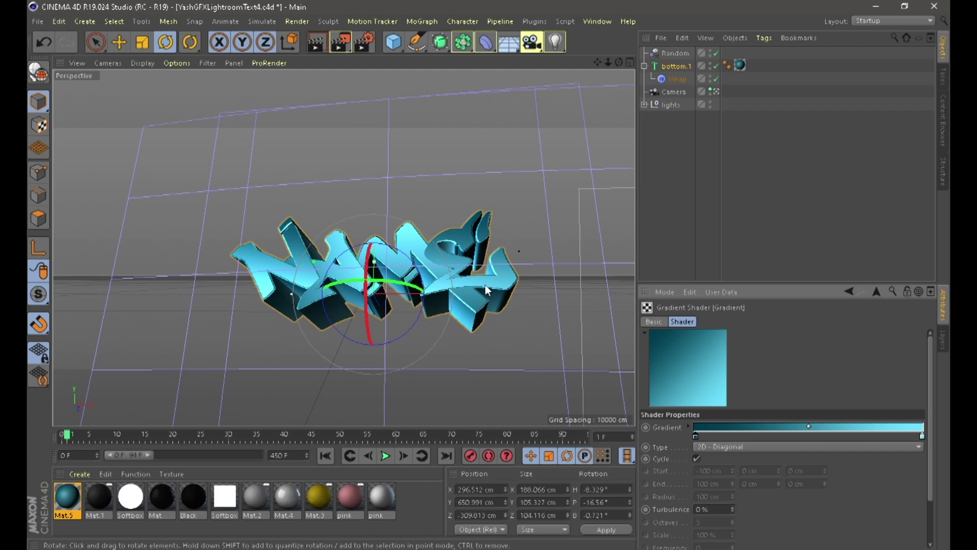
Remove the extrusion depth of the NAME MoText object so the letters are flat
click(484, 287)
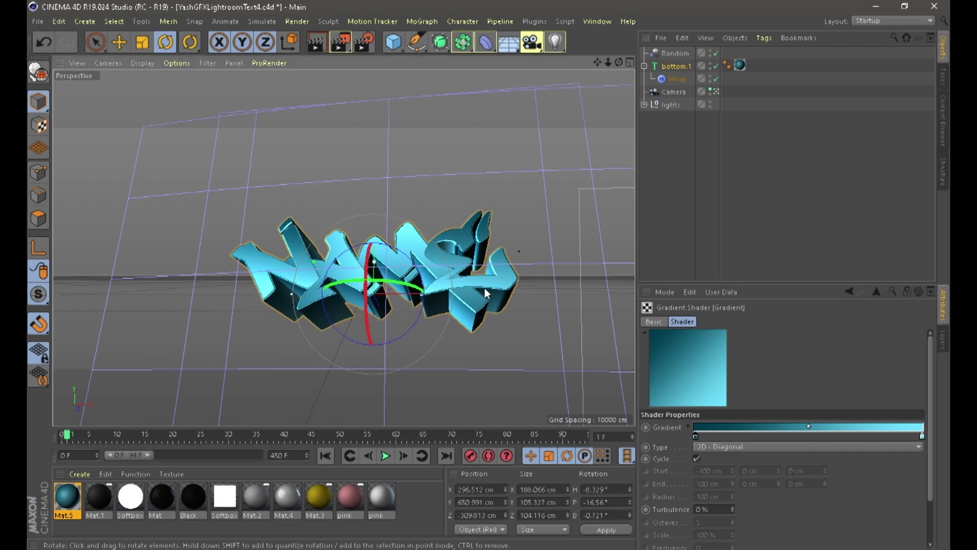
click(706, 352)
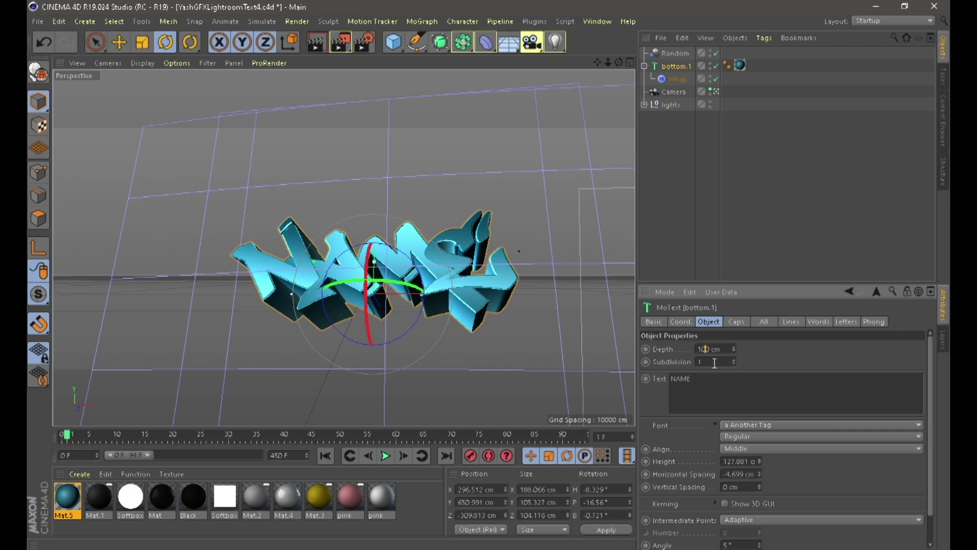
click(502, 171)
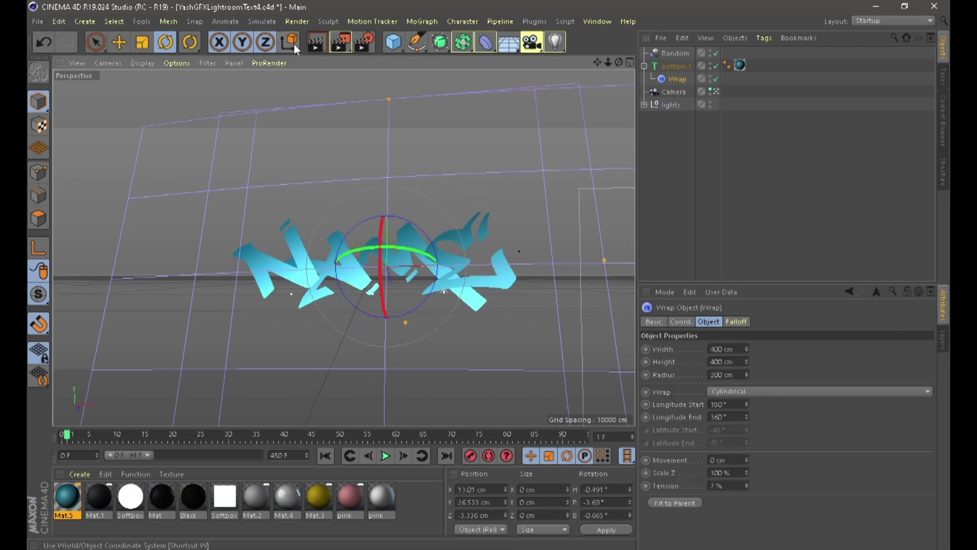
Rename the render output file to NAME2D and render the flat text to the Picture Viewer
click(362, 42)
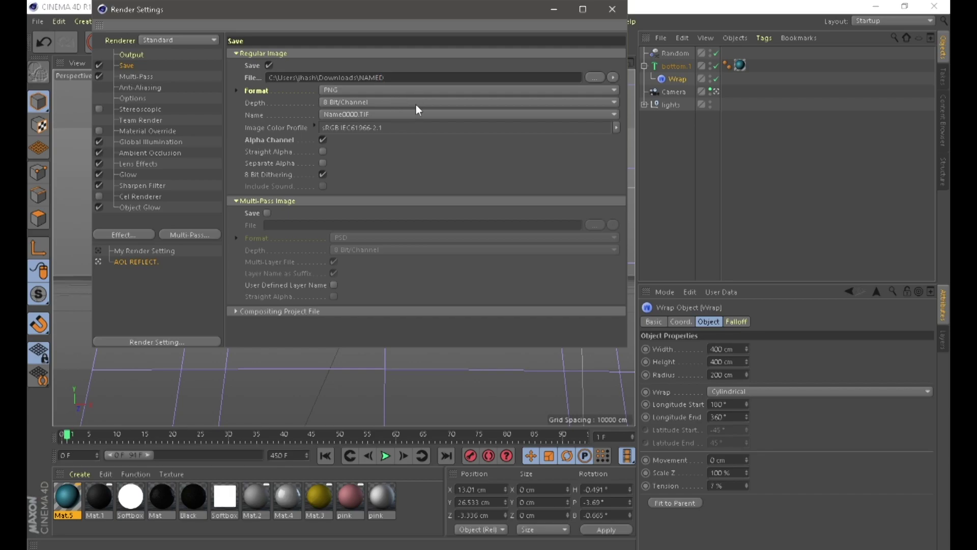
click(613, 9)
click(341, 42)
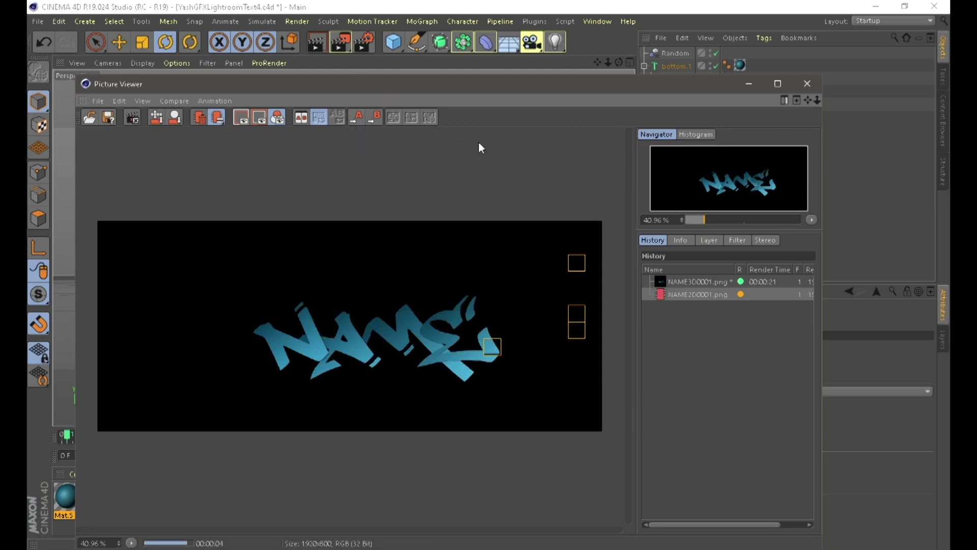
click(809, 87)
Close Cinema 4D and switch to Photoshop with the 3D TEXT.psd document open
click(938, 7)
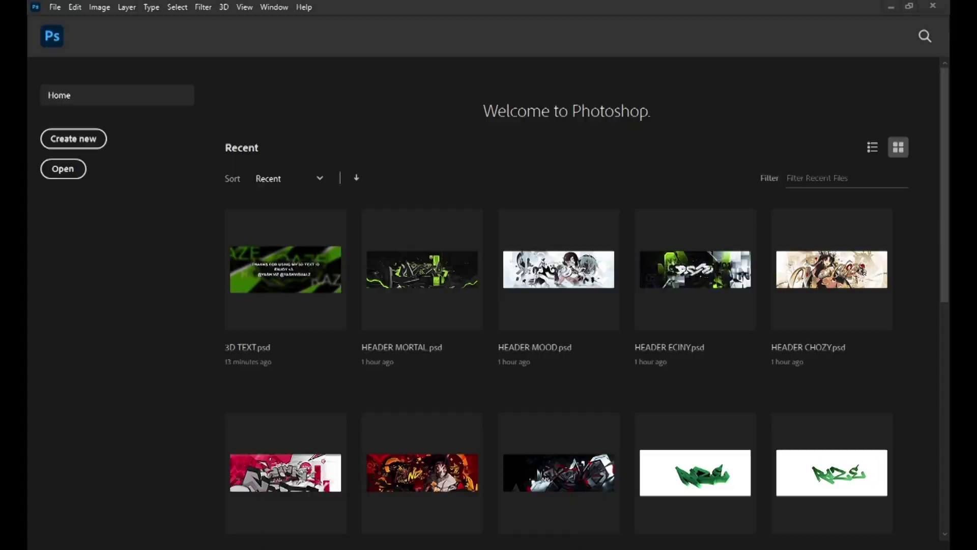
click(572, 549)
click(415, 549)
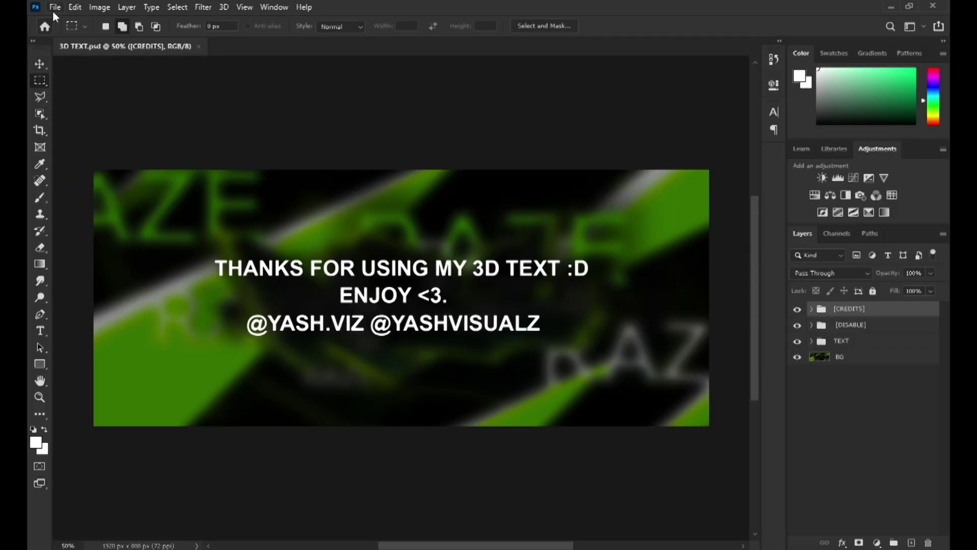
Create a new transparent document of 2560 x 1440 px at 172 pixels/centimeter from the recent custom preset
click(54, 7)
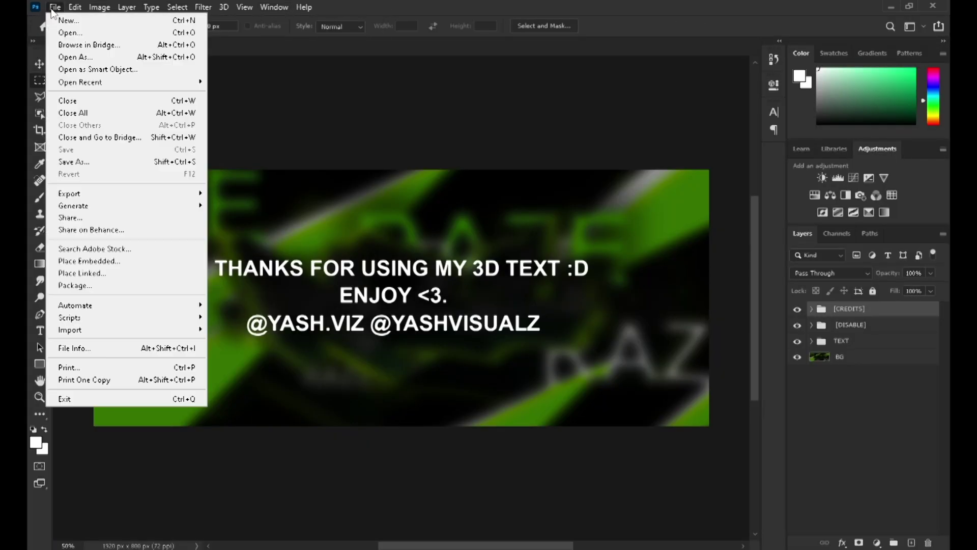
click(67, 21)
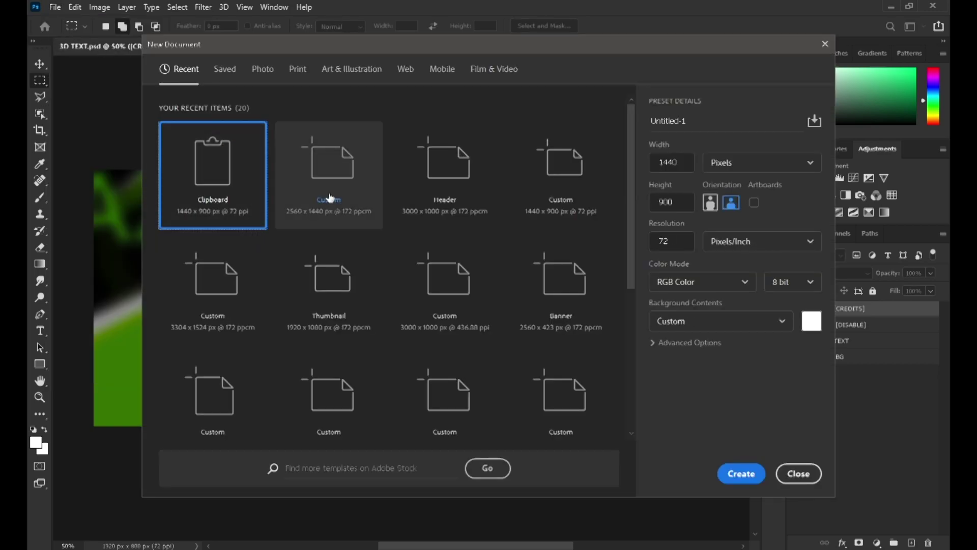
click(329, 194)
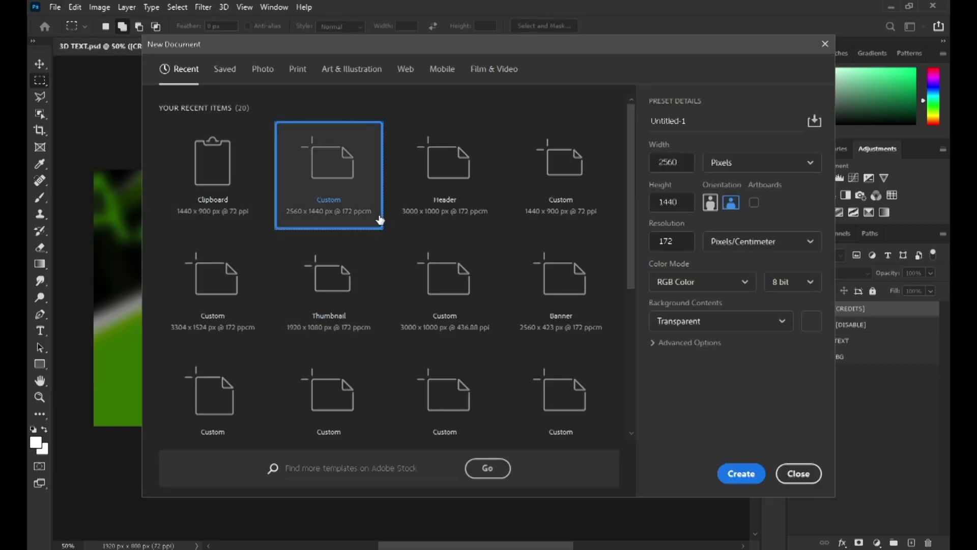
click(738, 471)
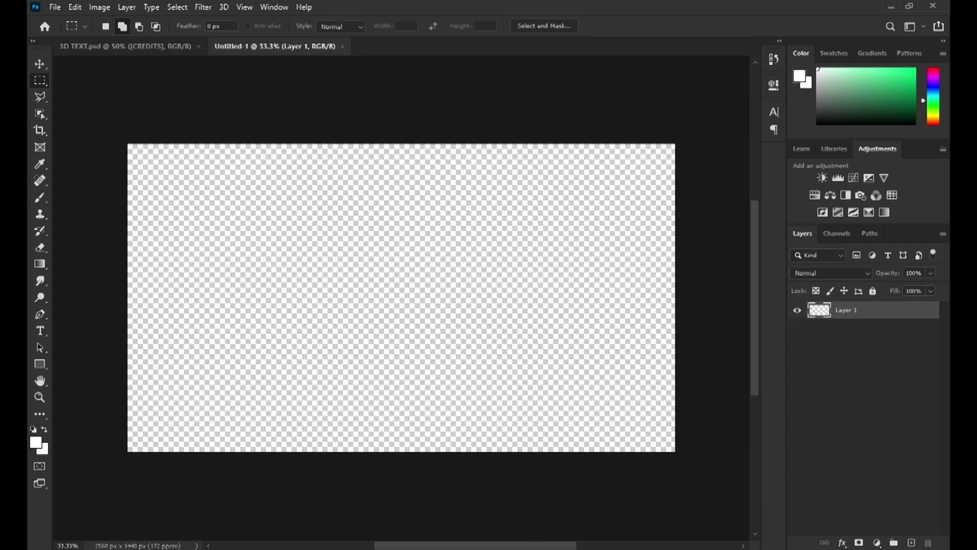
Switch to File Explorer, go to the Downloads folder, and open the renders NAME3D0001.png and NAME2D0001.png together
key(super)
click(382, 213)
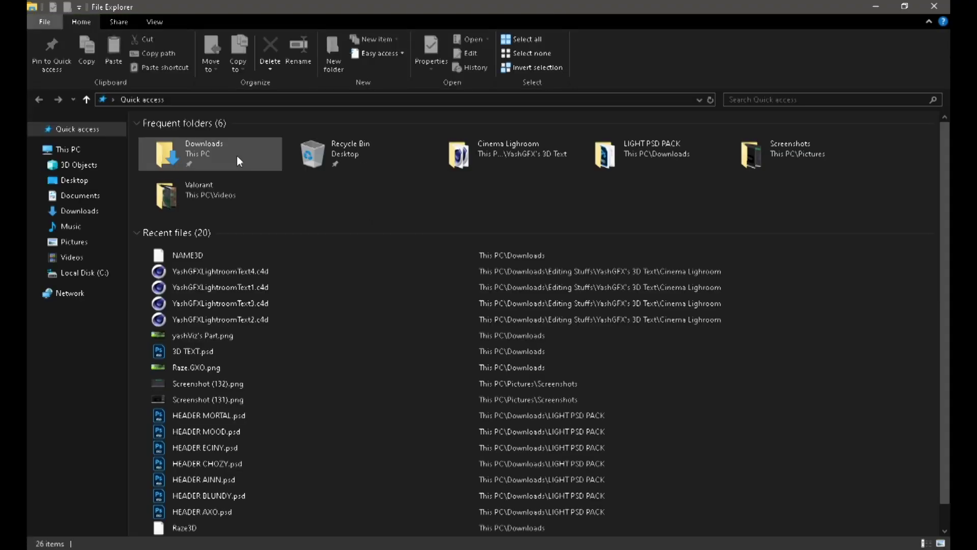
double_click(275, 145)
click(181, 175)
click(242, 201)
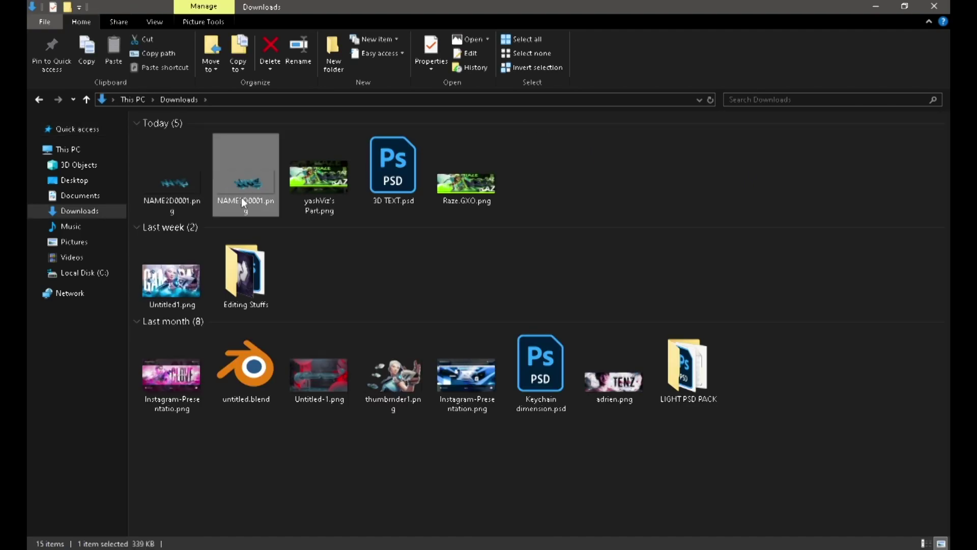
ctrl+click(184, 198)
key(Return)
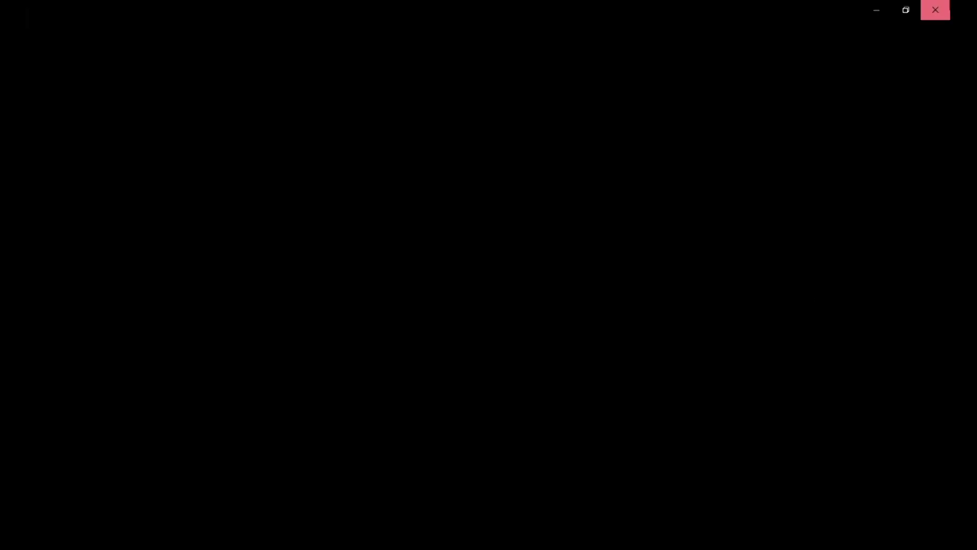
Close the image viewer and place the NAME3D0001 and NAME2D0001 renders in the new Photoshop document
click(938, 9)
drag(170, 188, 422, 458)
click(640, 26)
click(641, 26)
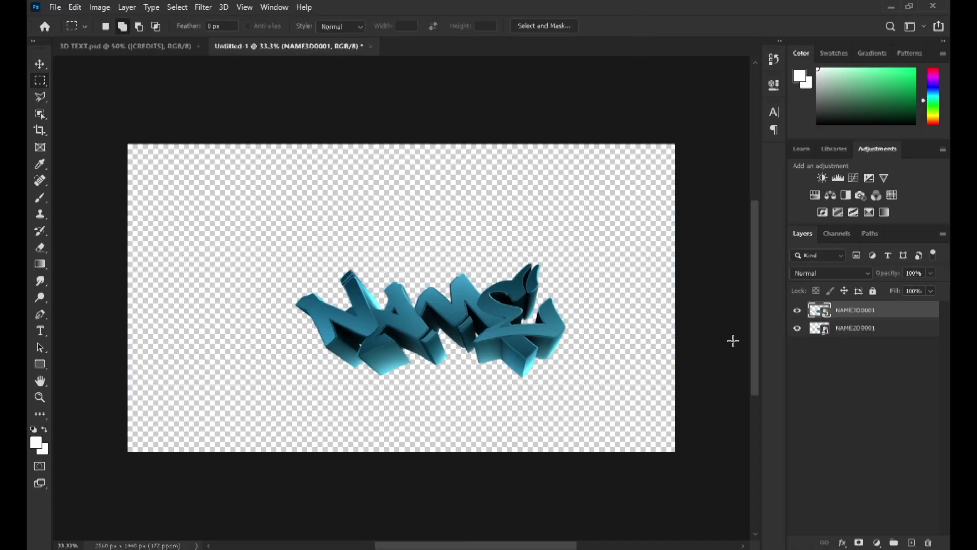
Move NAME2D0001 above NAME3D0001, then scale both layers together to 157.31% and centre them on the canvas
drag(843, 315, 859, 341)
shift+click(855, 310)
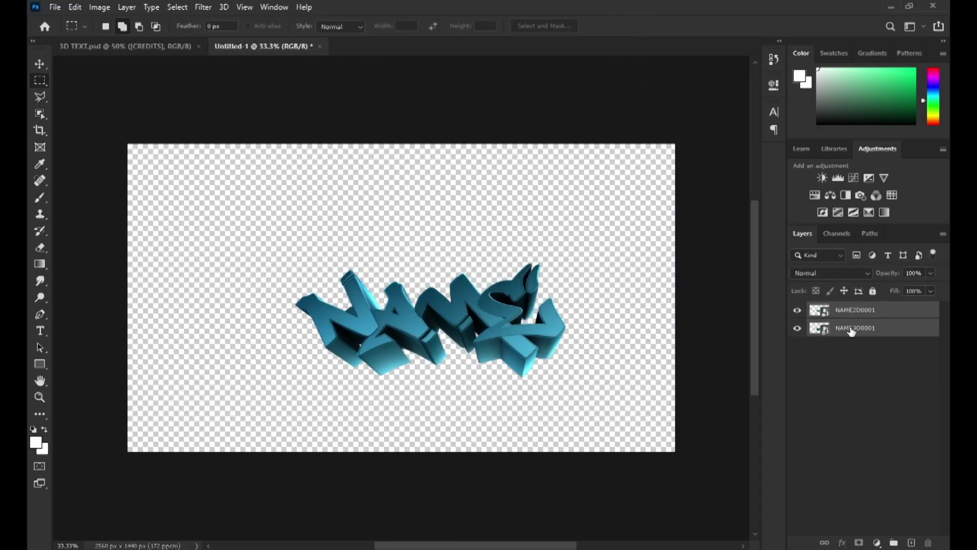
key(ctrl+t)
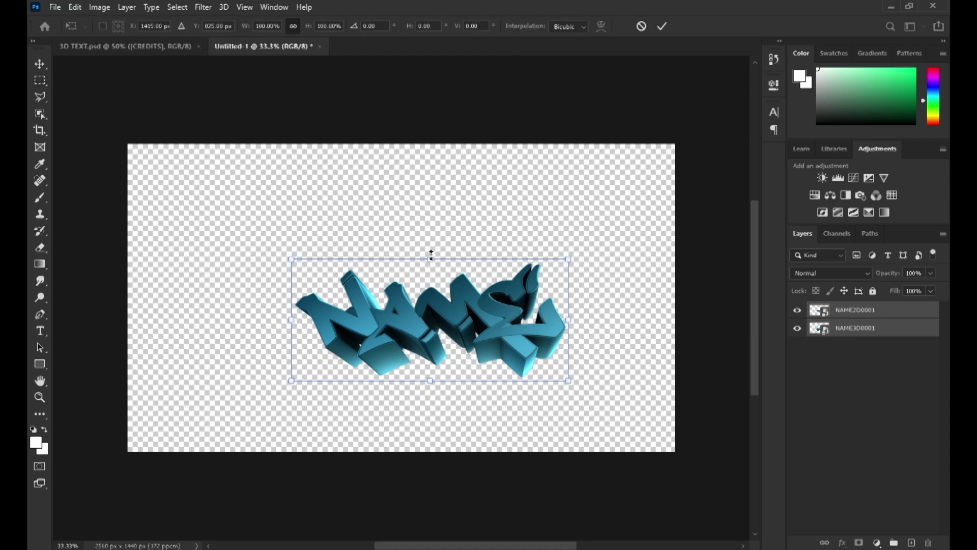
drag(431, 255, 401, 162)
drag(479, 257, 439, 281)
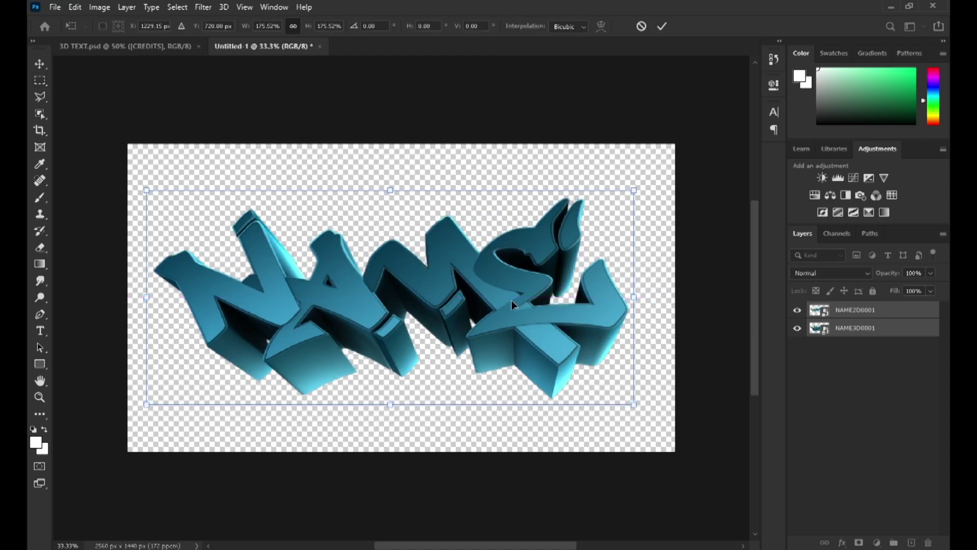
drag(634, 299, 567, 305)
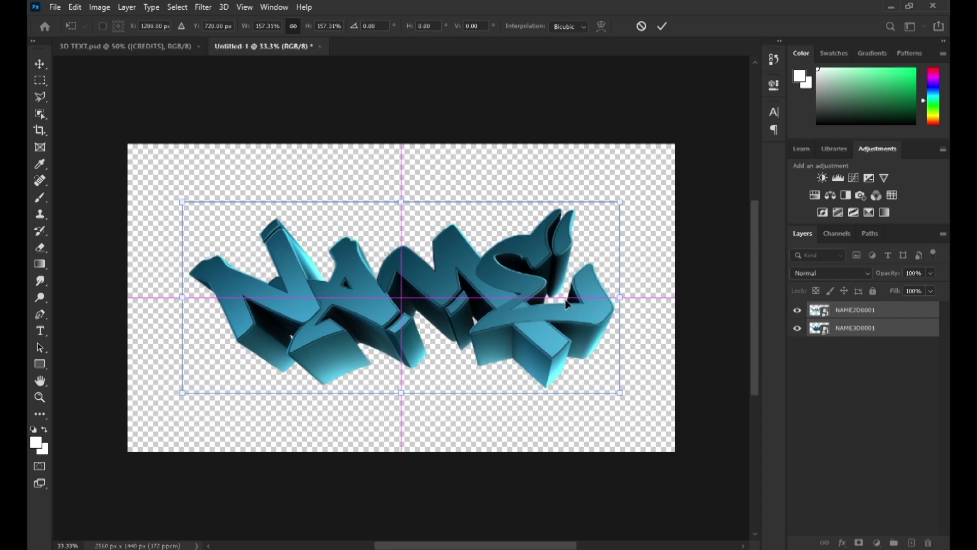
click(662, 26)
key(m)
Compare the lettering with the flat NAME2D0001 layer hidden and shown
alt+scroll(456, 236, down, 2)
alt+scroll(456, 236, up, 3)
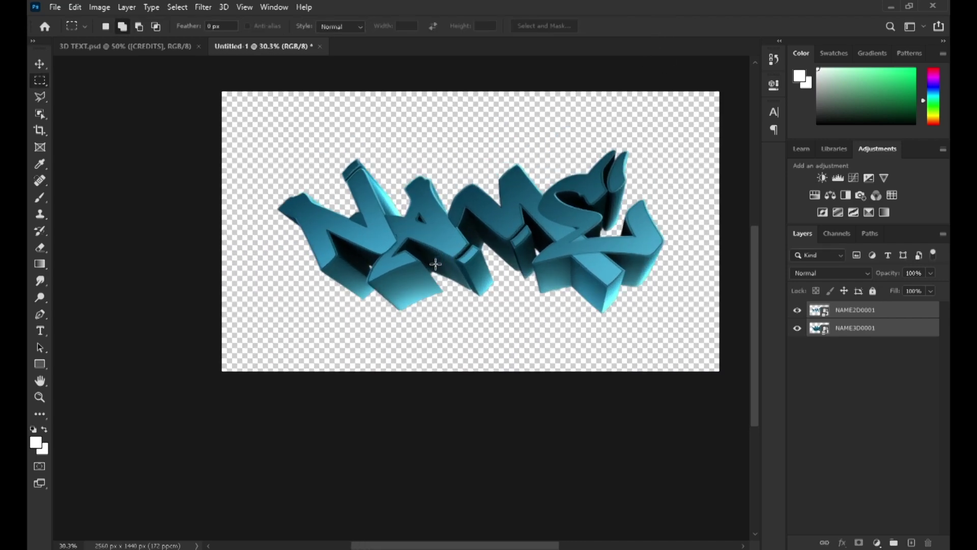
alt+scroll(456, 236, down, 1)
alt+scroll(533, 223, up, 2)
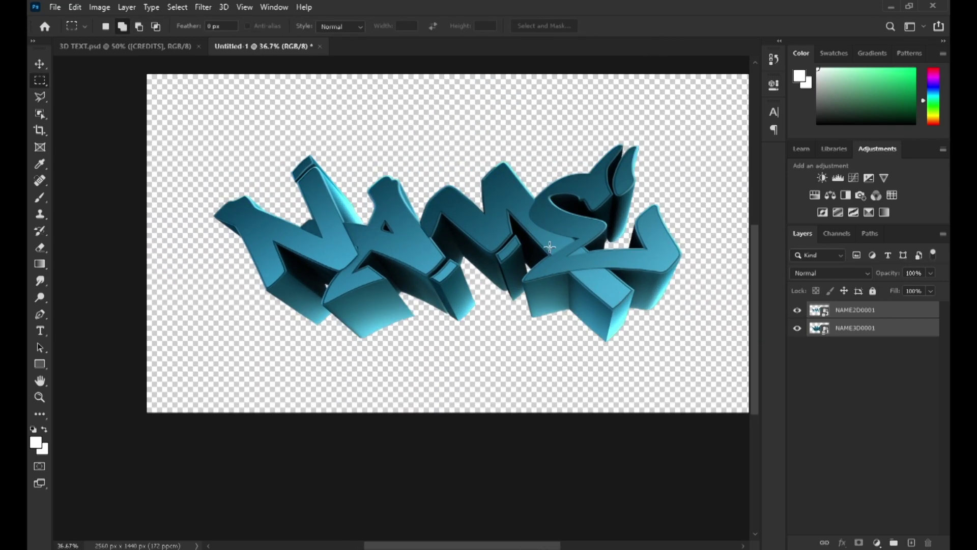
alt+scroll(550, 248, up, 1)
alt+scroll(510, 277, down, 2)
click(822, 312)
click(797, 310)
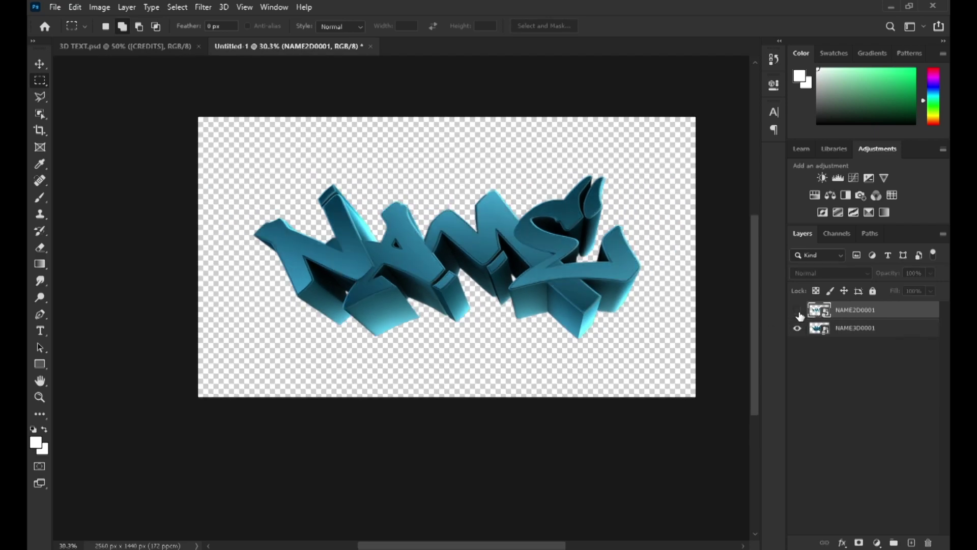
click(798, 311)
click(798, 310)
click(798, 311)
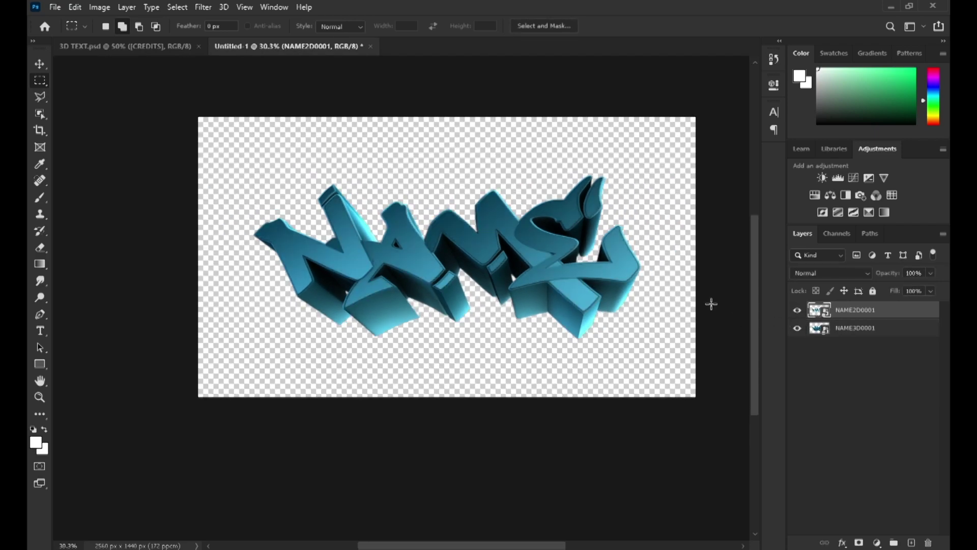
alt+scroll(499, 231, up, 2)
alt+scroll(380, 208, down, 3)
Switch to the 3D TEXT.psd document, hide the [CREDITS] and [DISABLE] groups, and check the artwork without its BG layer
click(127, 46)
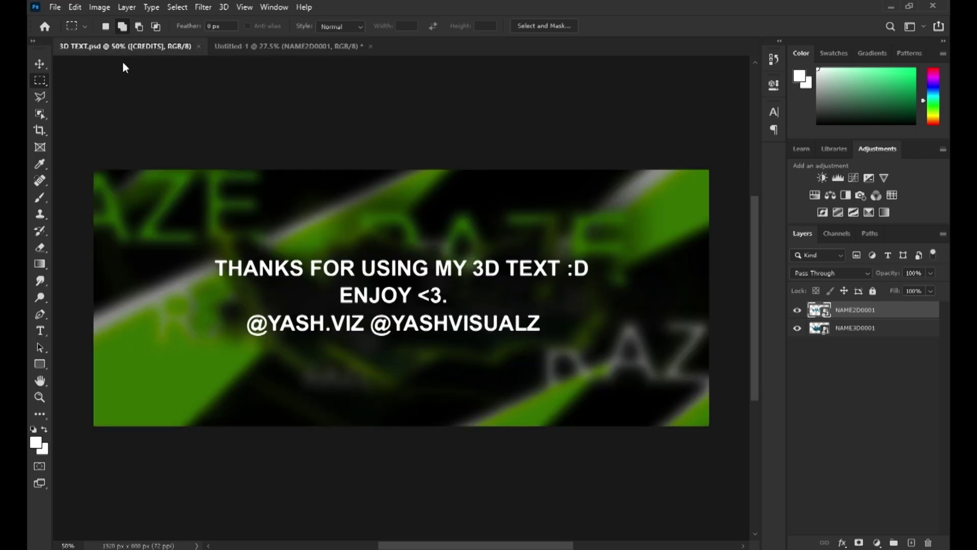
click(797, 310)
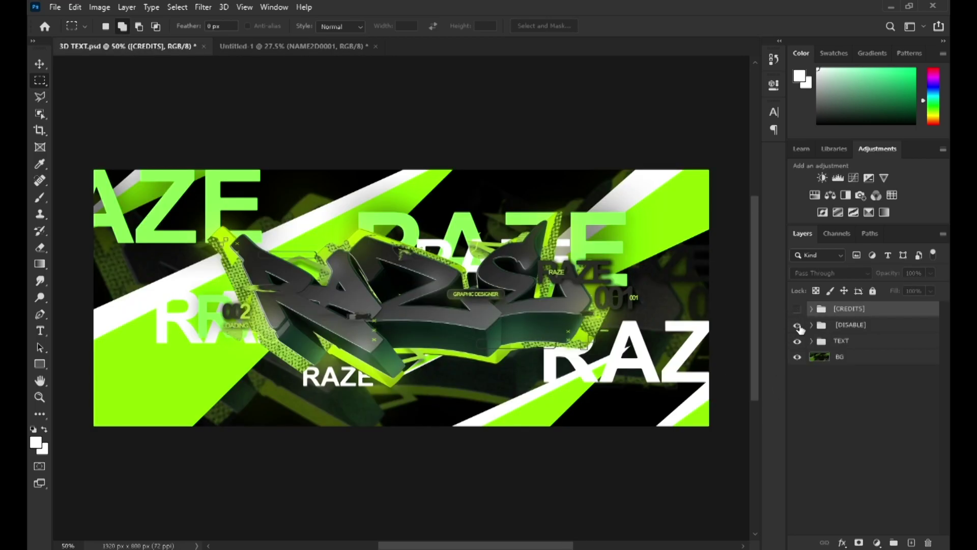
click(798, 326)
click(797, 357)
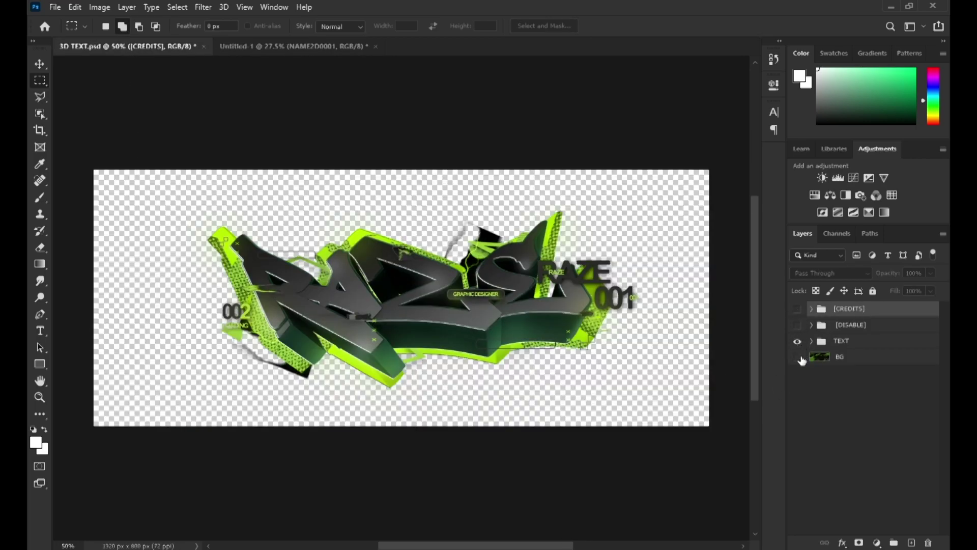
click(797, 357)
Expand the TEXT group and compare the artwork with Layer 1 hidden and shown
click(812, 341)
click(802, 359)
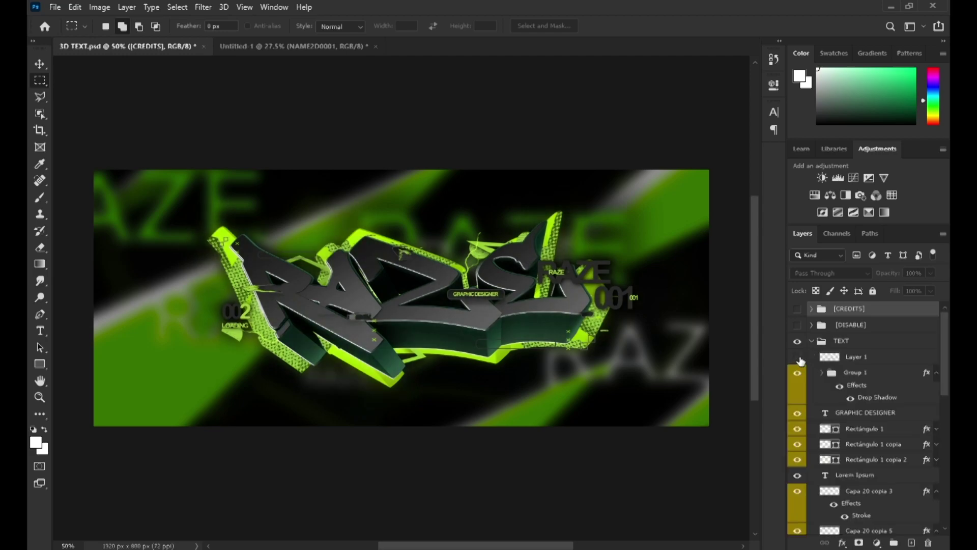
click(801, 360)
click(799, 359)
click(799, 359)
Compare the artwork with and without Group 1 of the TEXT group, and leave that group hidden
click(798, 374)
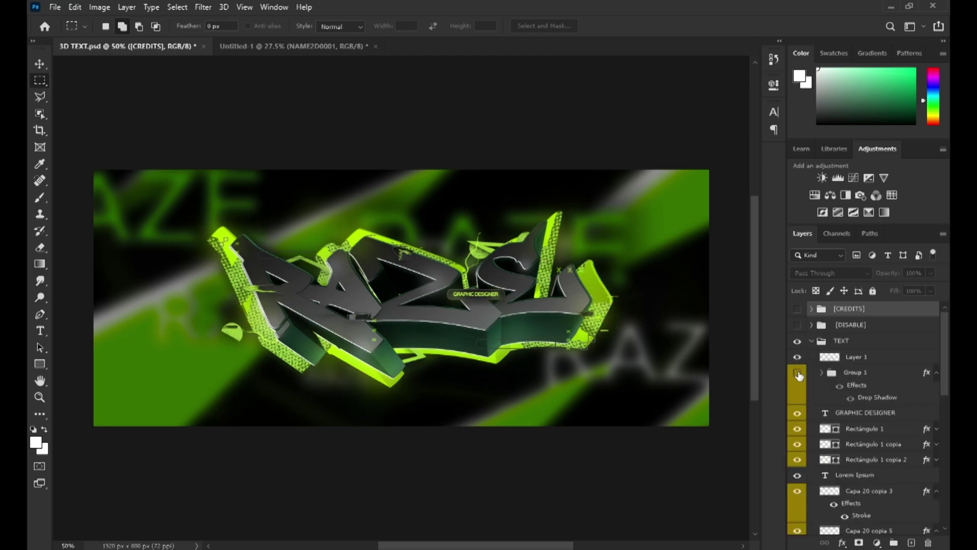
click(798, 374)
click(798, 375)
click(798, 375)
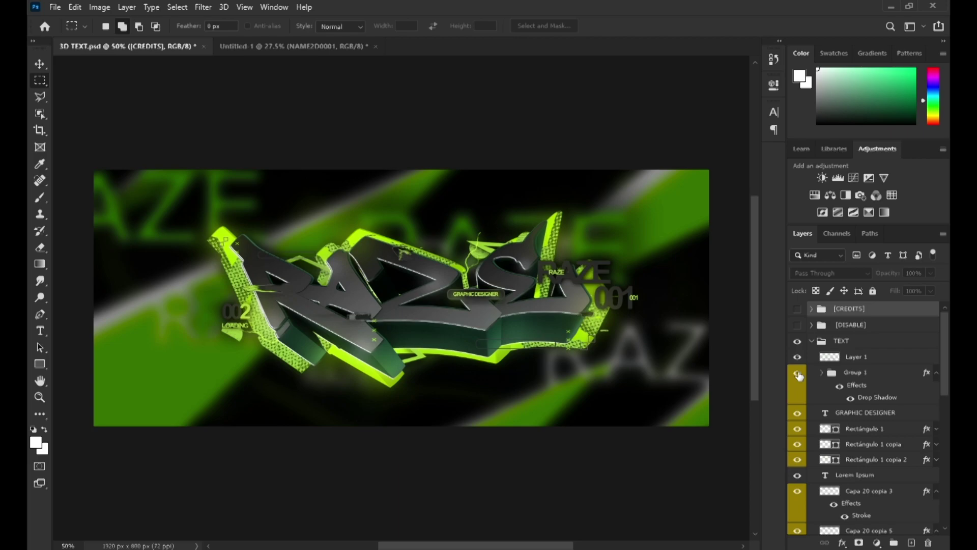
click(802, 376)
click(802, 377)
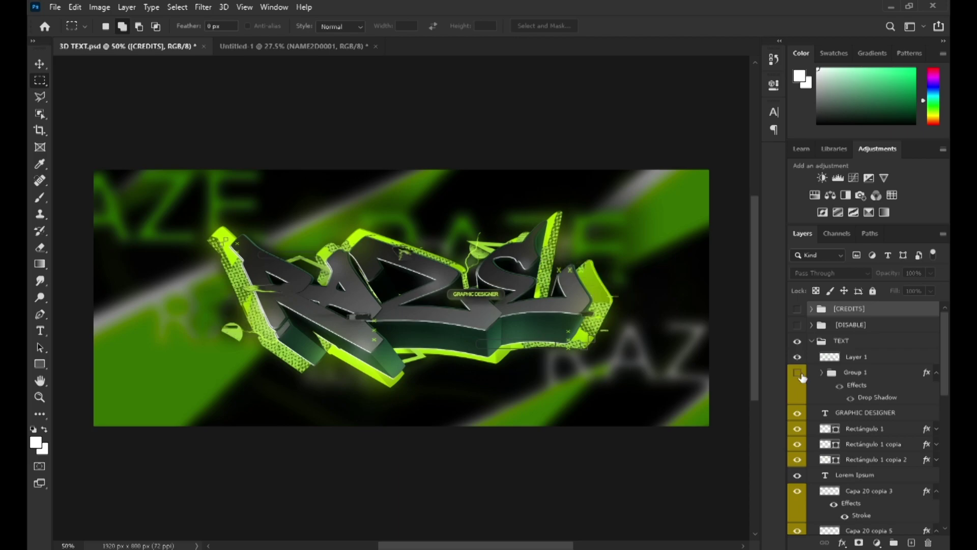
click(802, 377)
click(802, 376)
click(802, 376)
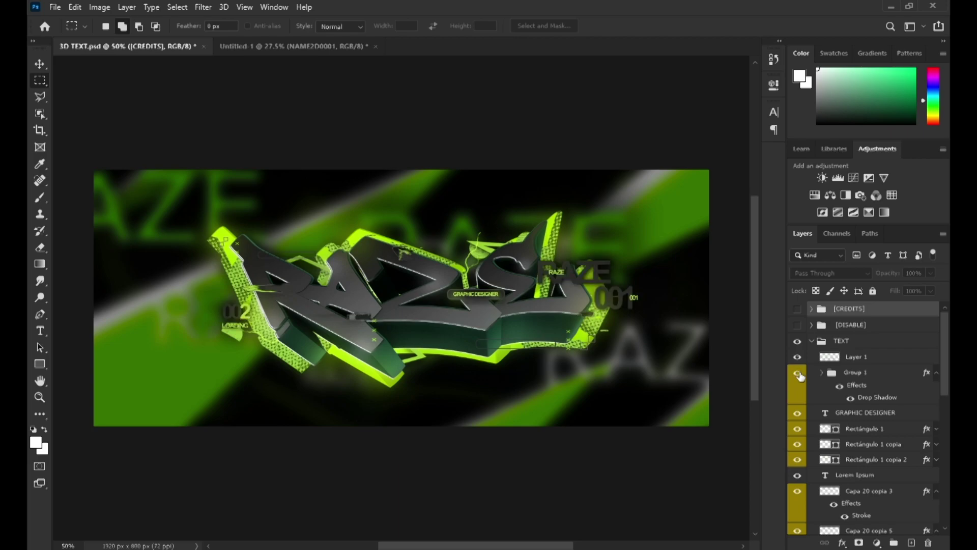
click(802, 376)
click(801, 378)
click(801, 377)
click(801, 377)
Hide the GRAPHIC DESIGNER text layer and the Rectángulo 1 layer, checking the artwork with and without each
click(799, 413)
click(800, 414)
click(800, 413)
click(802, 429)
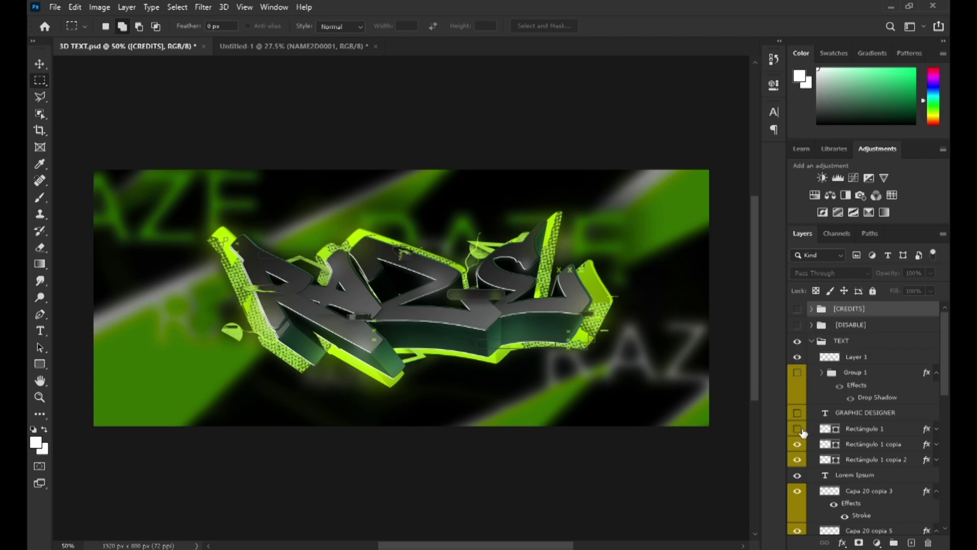
click(801, 429)
click(800, 429)
click(811, 429)
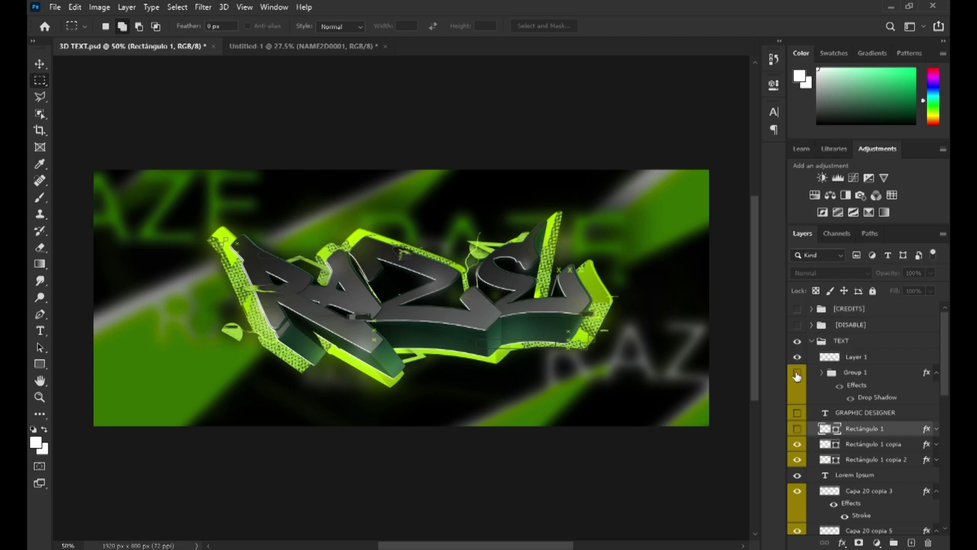
Hide Layer 1, Rectángulo 1 copia and Rectángulo 1 copia 2 in the TEXT group
click(797, 357)
click(798, 441)
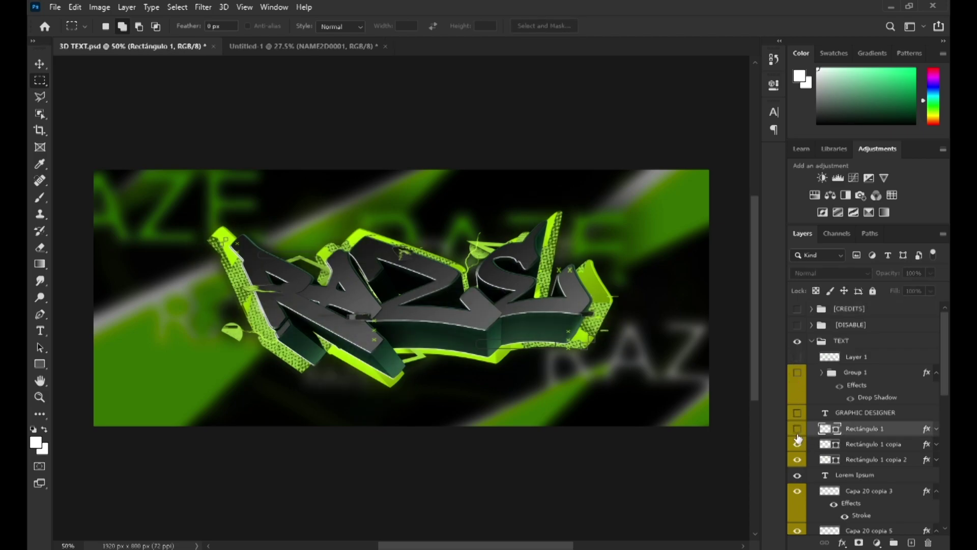
click(798, 444)
click(798, 460)
scroll(807, 447, down, 1)
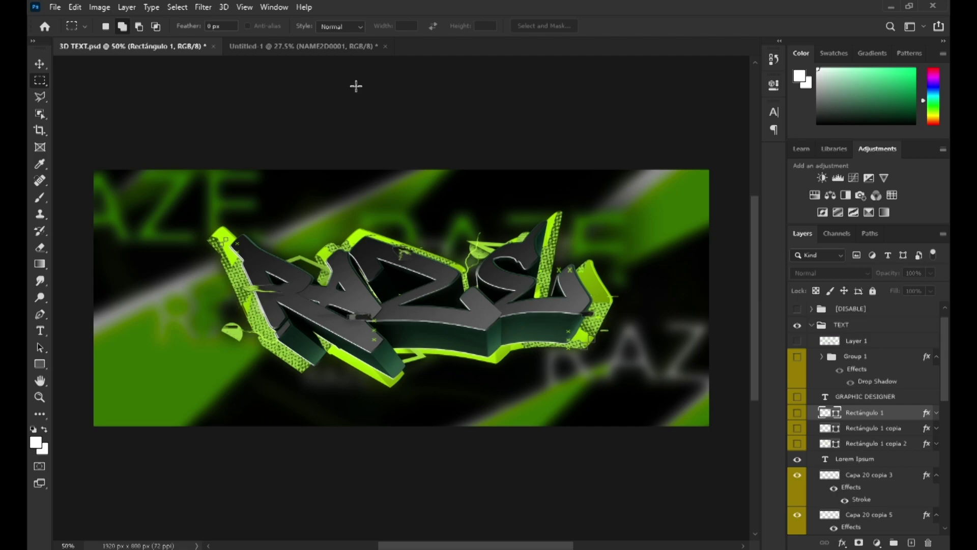
Switch to the Untitled-1 document and add a Hue/Saturation adjustment clipped to the NAME2D0001 layer
click(282, 49)
alt+scroll(438, 244, up, 2)
alt+scroll(445, 224, up, 1)
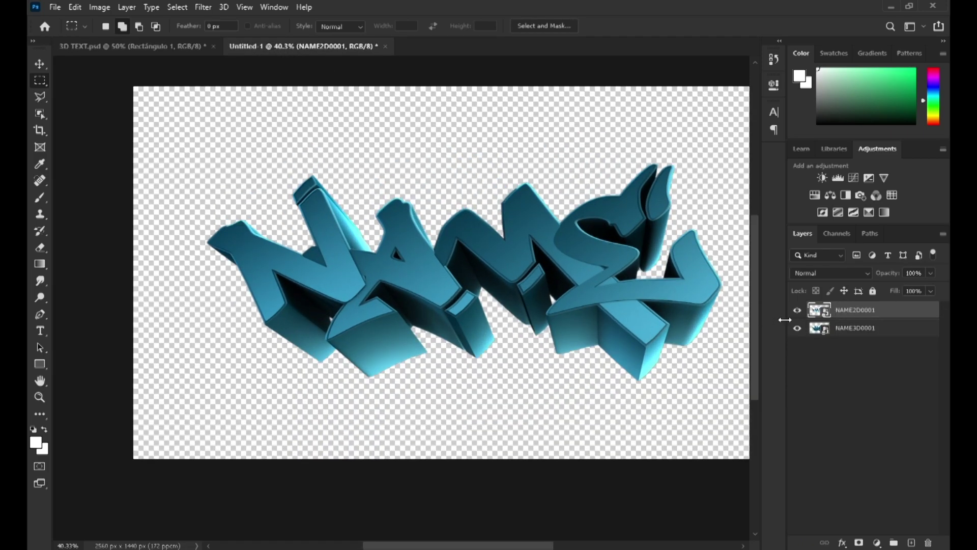
click(877, 543)
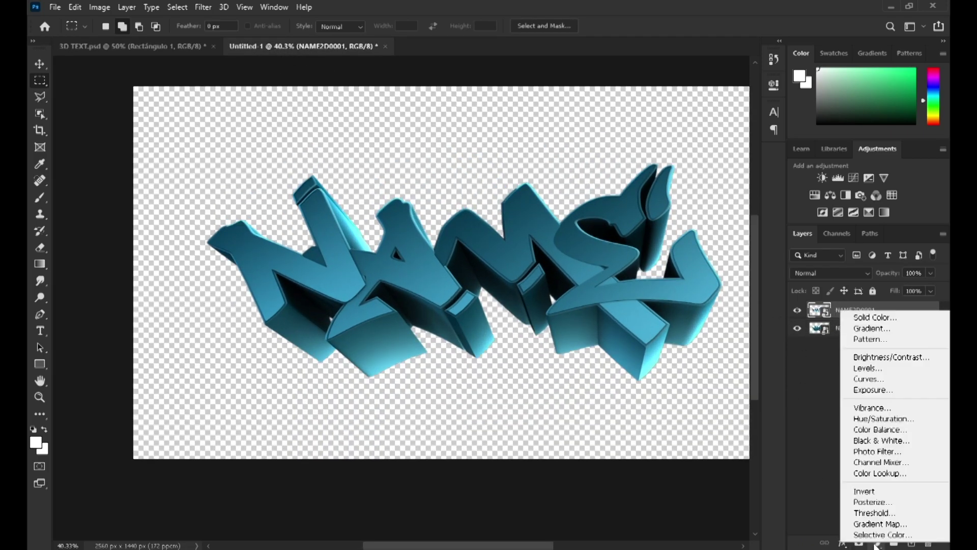
click(886, 418)
alt+click(867, 317)
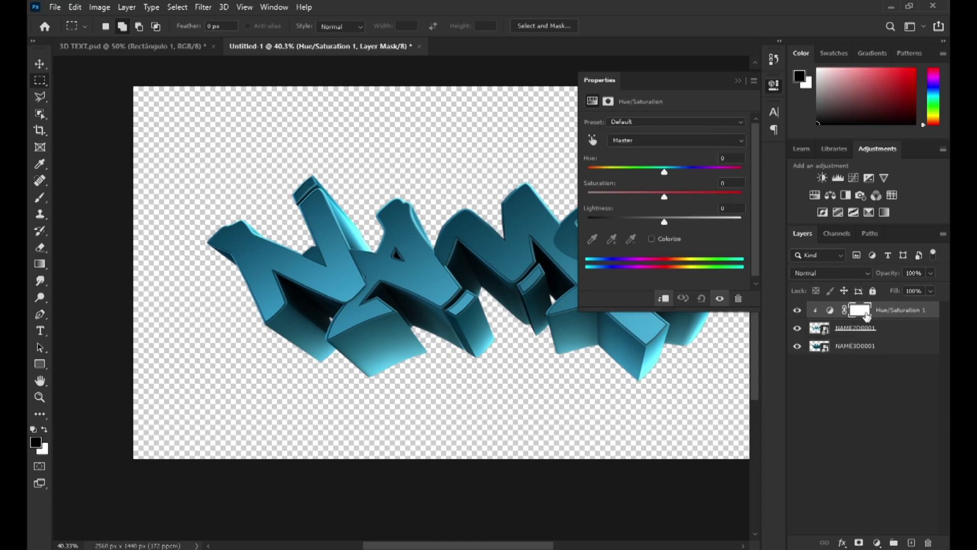
Set the adjustment's saturation to -100 and reduce its lightness to give the letter faces a dark grey colour
drag(663, 196, 588, 197)
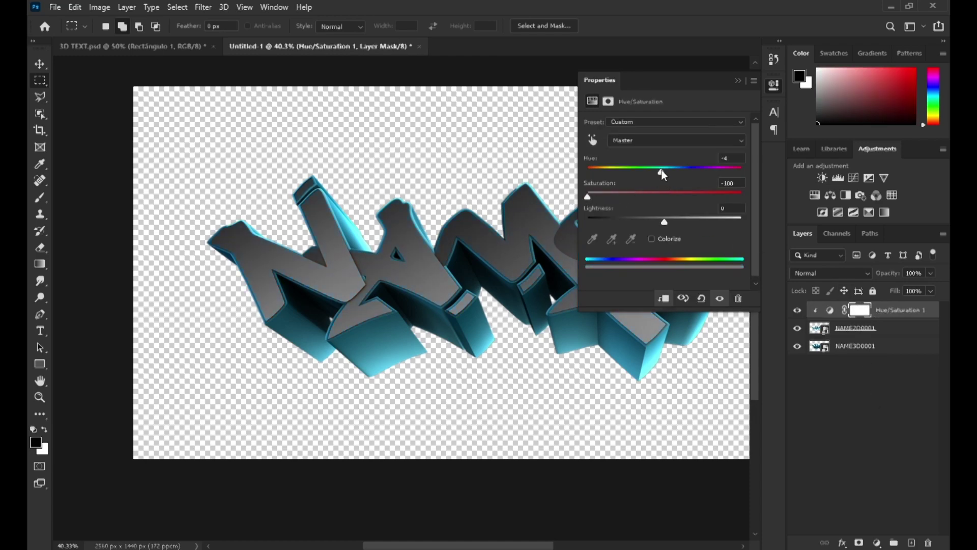
drag(665, 222, 632, 220)
click(741, 80)
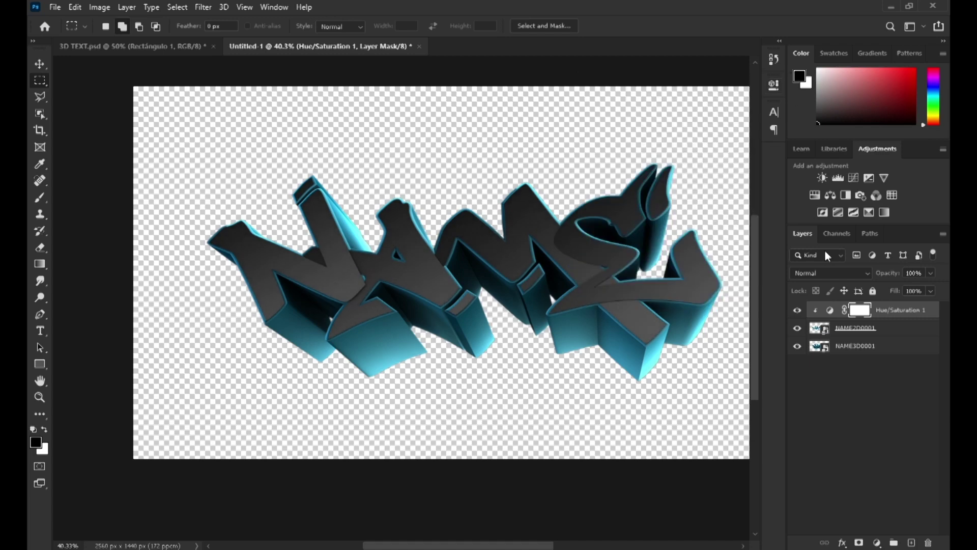
Merge the Hue/Saturation 1 adjustment with the NAME2D0001 layer
shift+click(865, 329)
right_click(865, 329)
click(766, 390)
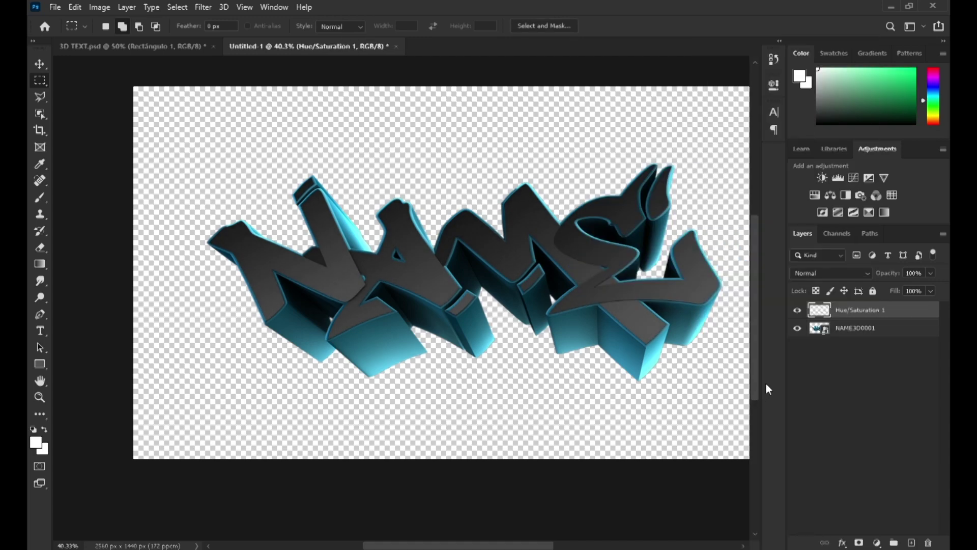
Add a Hue/Saturation adjustment clipped to the NAME3D0001 layer and reduce its lightness to darken the extruded sides
click(867, 328)
click(872, 544)
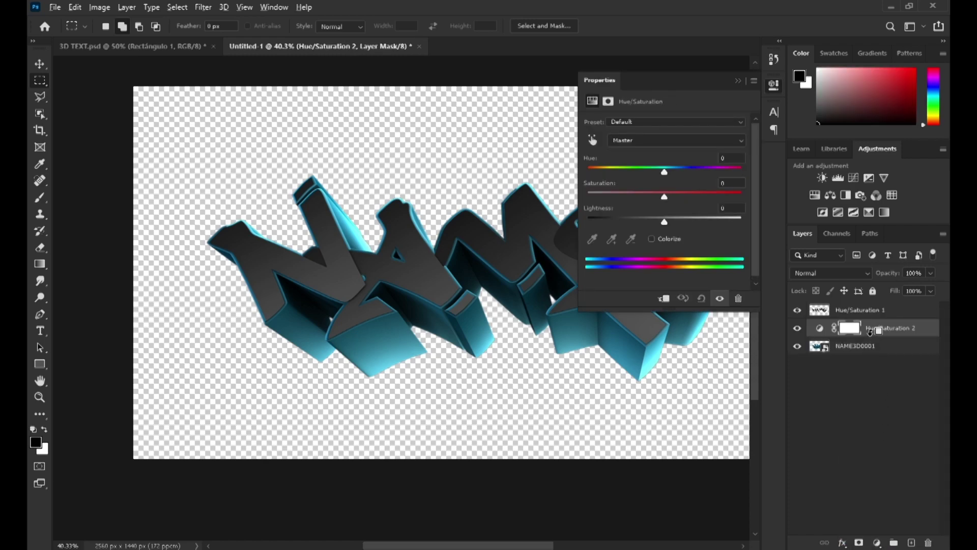
alt+click(870, 331)
drag(662, 218, 624, 217)
click(738, 81)
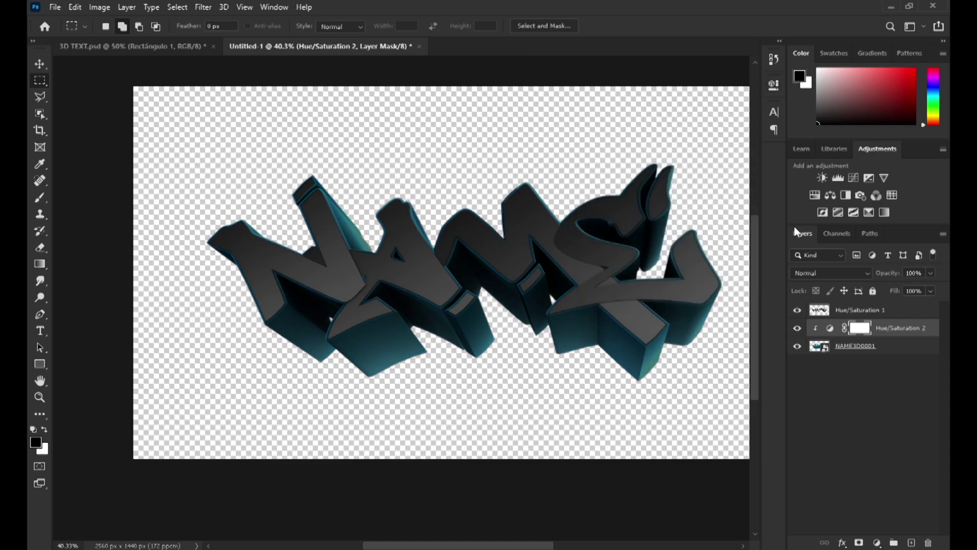
Merge the Hue/Saturation 2 adjustment with the NAME3D0001 layer
click(881, 350)
right_click(881, 351)
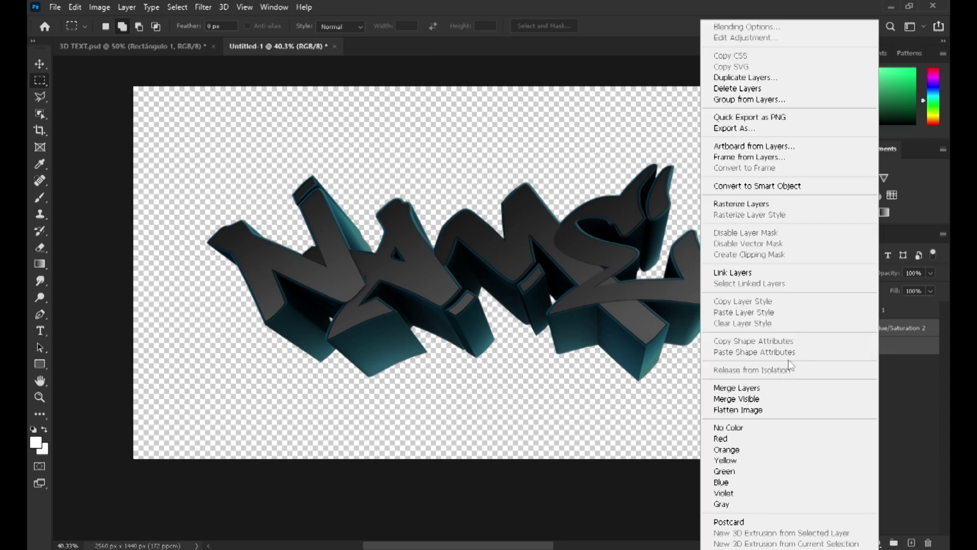
click(760, 392)
Return to 3D TEXT.psd, delete the Lorem Ipsum text layer and hide the Capa 20 and Capa 21 layers below it
alt+scroll(537, 235, down, 3)
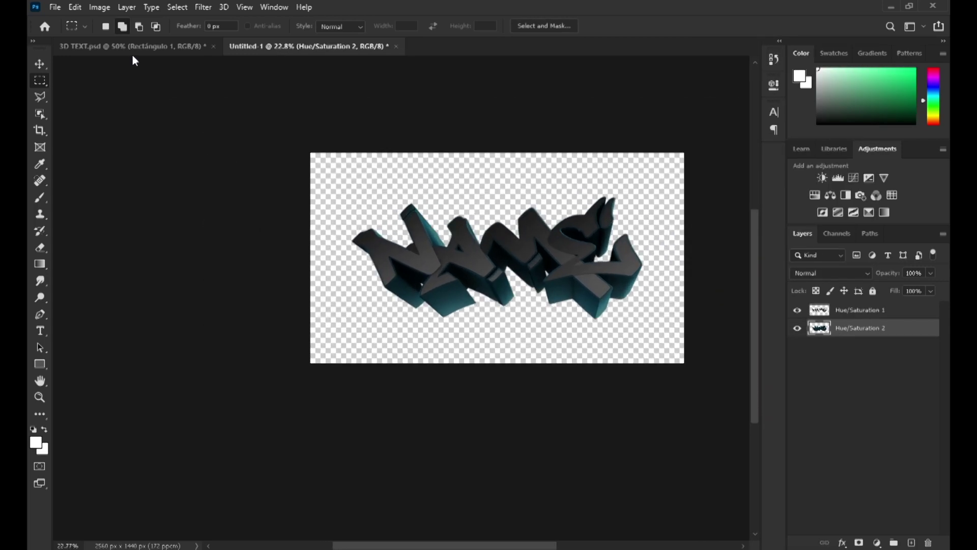
click(133, 47)
alt+scroll(299, 203, up, 2)
scroll(865, 407, down, 2)
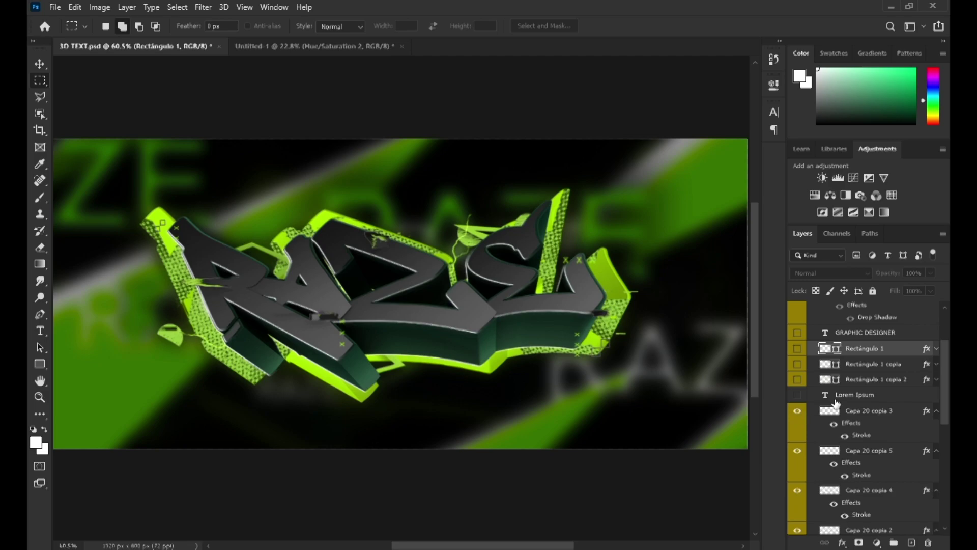
click(835, 400)
key(Delete)
click(798, 397)
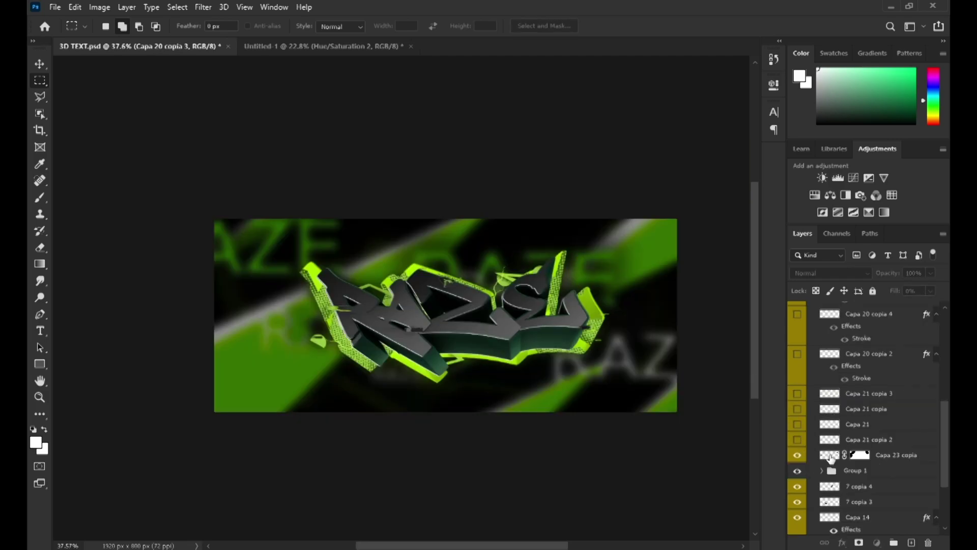
Copy the Capa 23 copia layer into the Untitled-1 document and move it above the Hue/Saturation 1 layer
drag(832, 458, 468, 250)
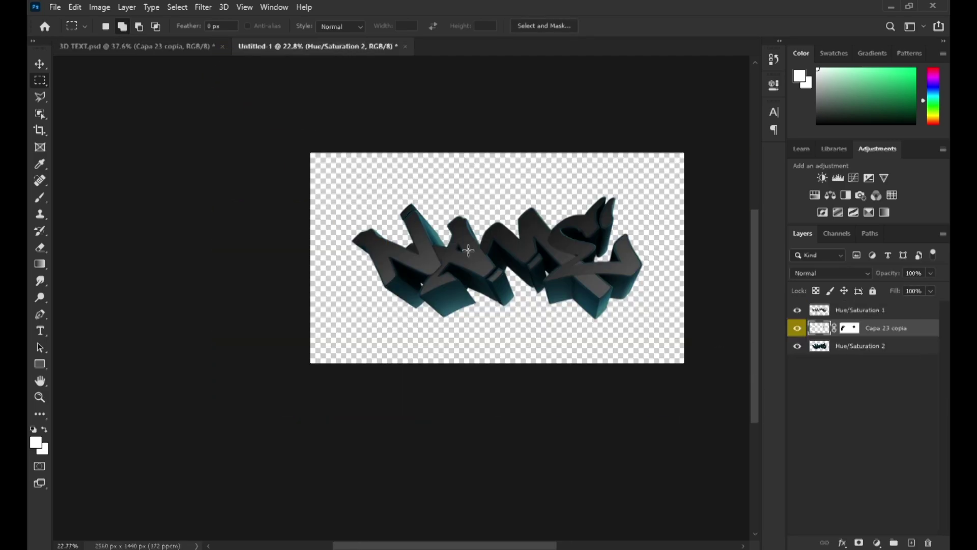
alt+scroll(484, 278, up, 3)
alt+scroll(513, 313, down, 4)
alt+scroll(504, 321, up, 2)
drag(899, 333, 885, 313)
Scale the Capa 23 copia details up to about 168% and reposition them over the NAME lettering
alt+scroll(632, 351, up, 1)
key(ctrl+t)
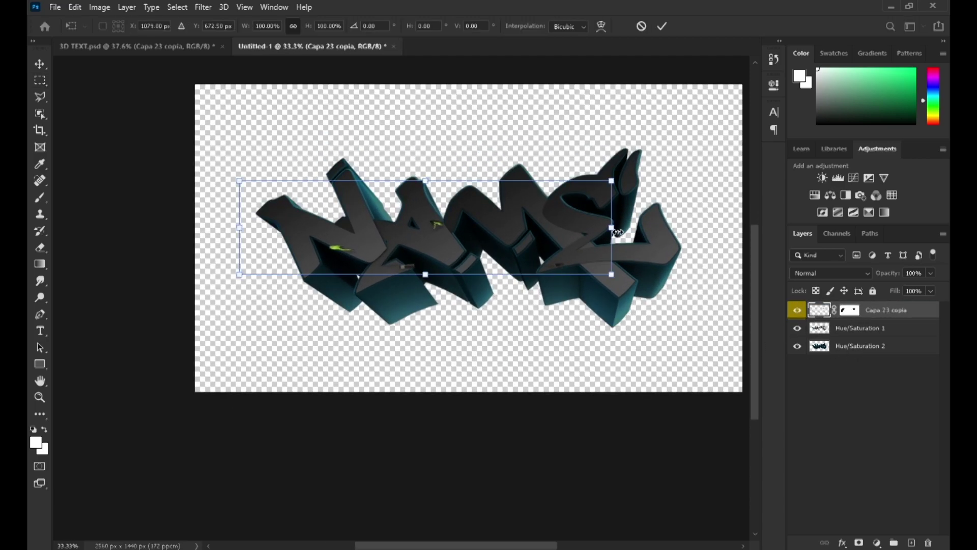
drag(617, 233, 728, 209)
drag(688, 236, 642, 243)
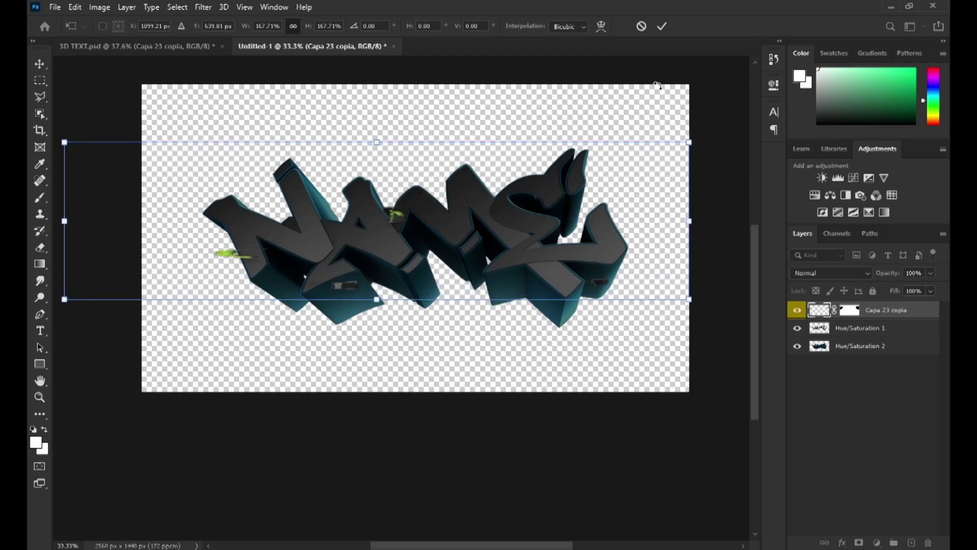
click(659, 28)
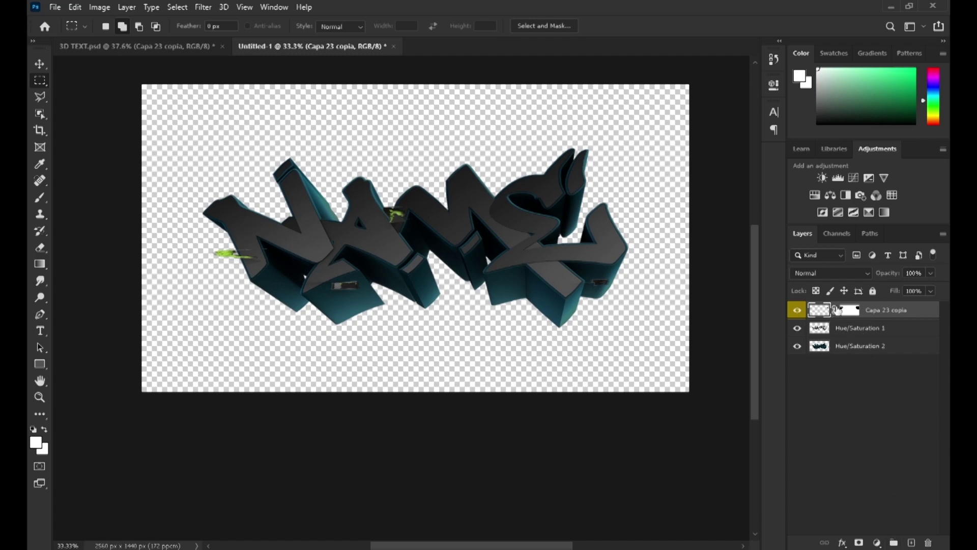
Recolour Capa 23 copia with a clipped Hue/Saturation adjustment at hue +113 and merge the two layers
click(877, 543)
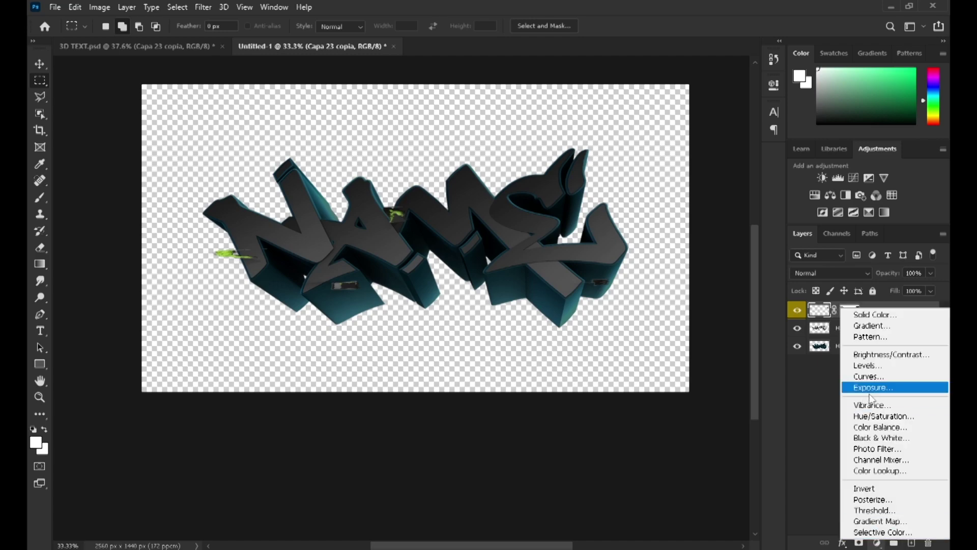
click(871, 415)
alt+click(896, 321)
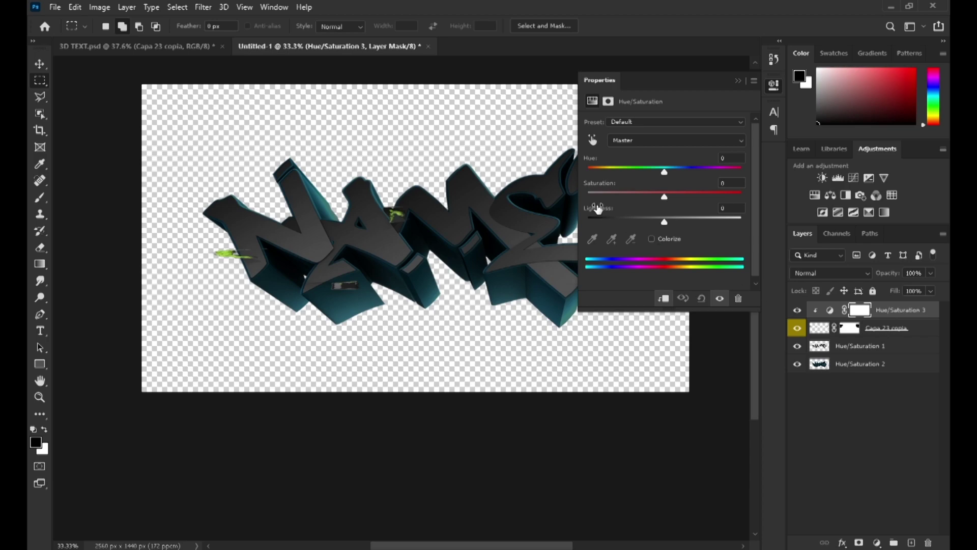
drag(663, 172, 717, 185)
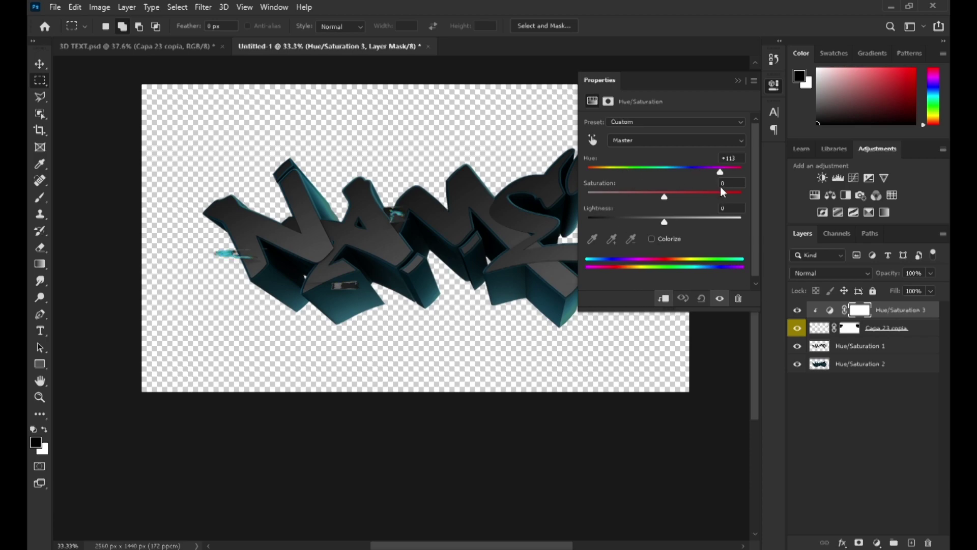
click(738, 82)
right_click(877, 340)
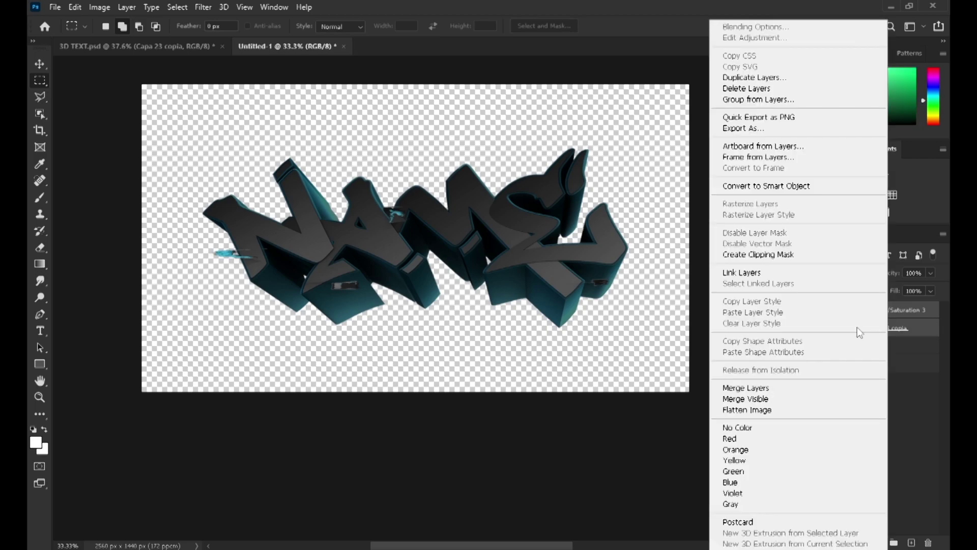
click(744, 386)
Return to 3D TEXT.psd, hide the Capa 23 copia layer and expand Group 1
click(165, 50)
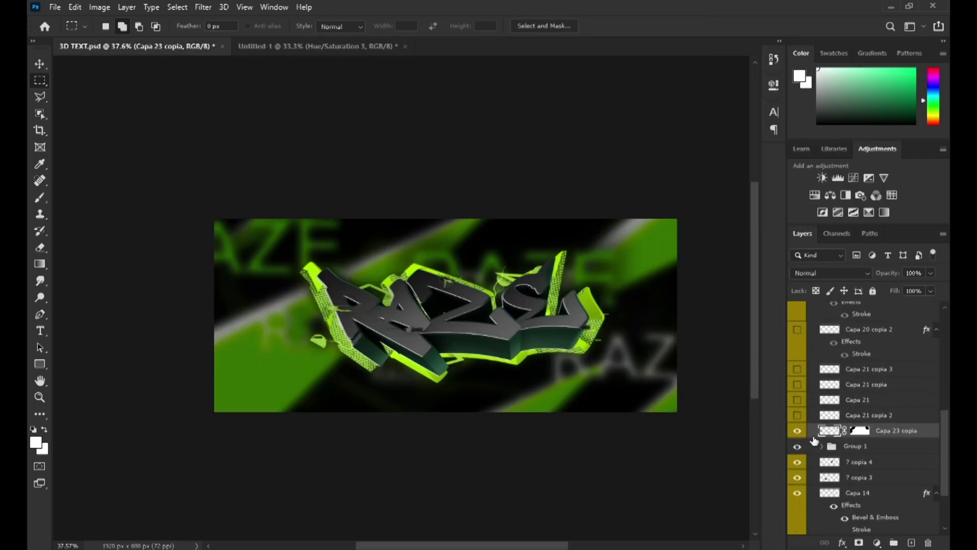
click(797, 445)
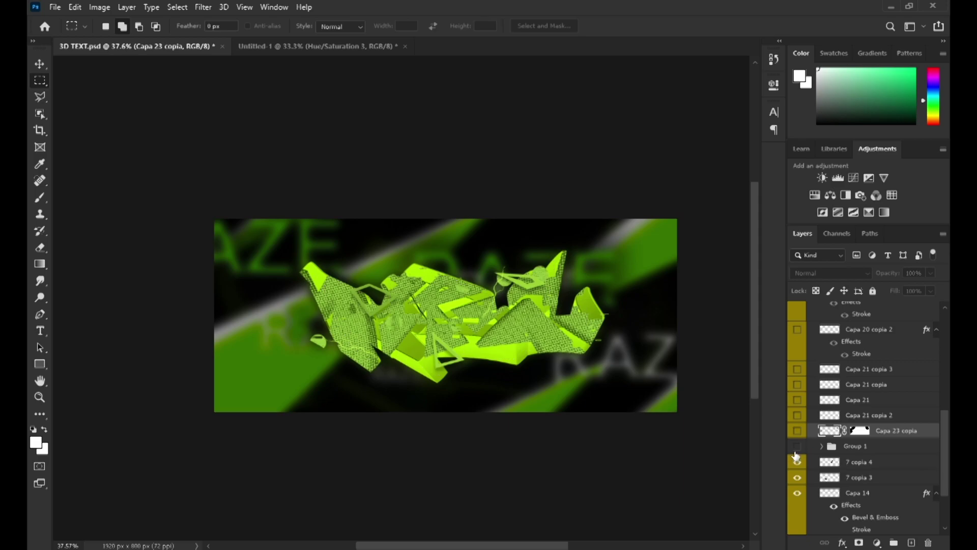
click(822, 446)
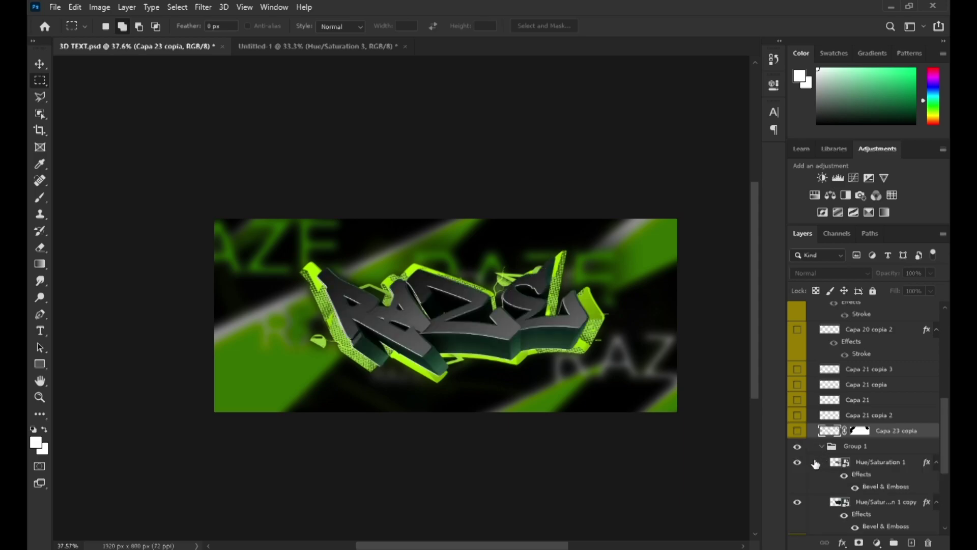
Copy the layer style of Hue/Saturation 1 in Group 1 onto the Hue/Saturation 1 layer in Untitled-1
right_click(874, 467)
click(718, 330)
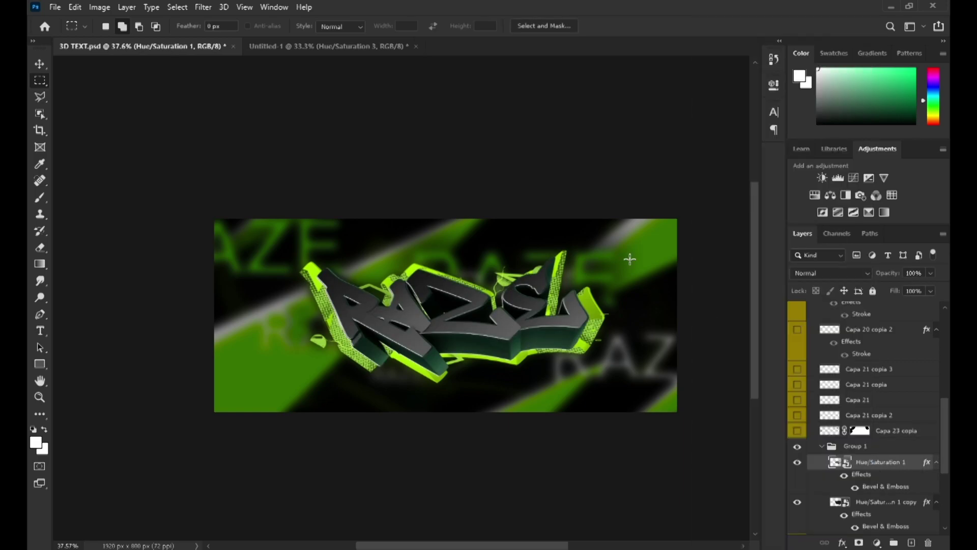
click(323, 49)
right_click(853, 336)
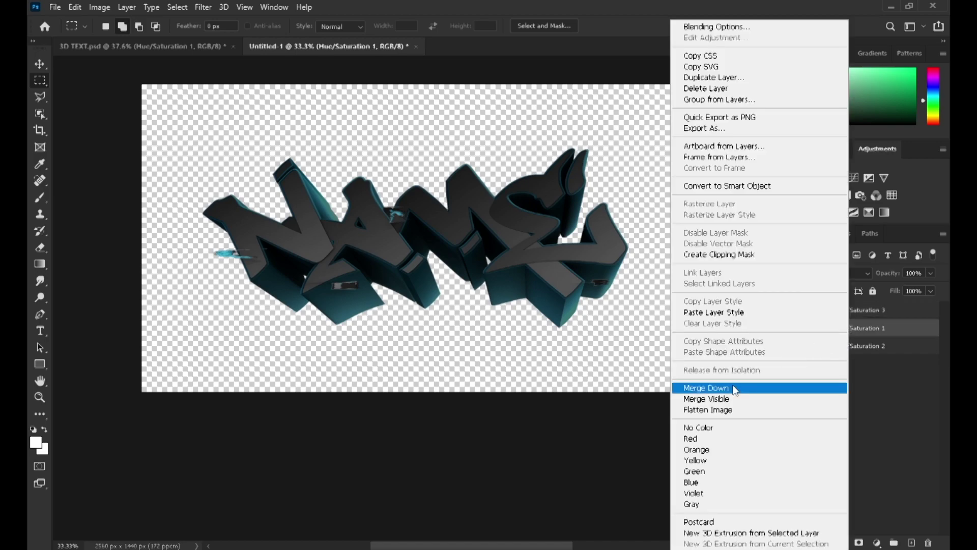
click(718, 312)
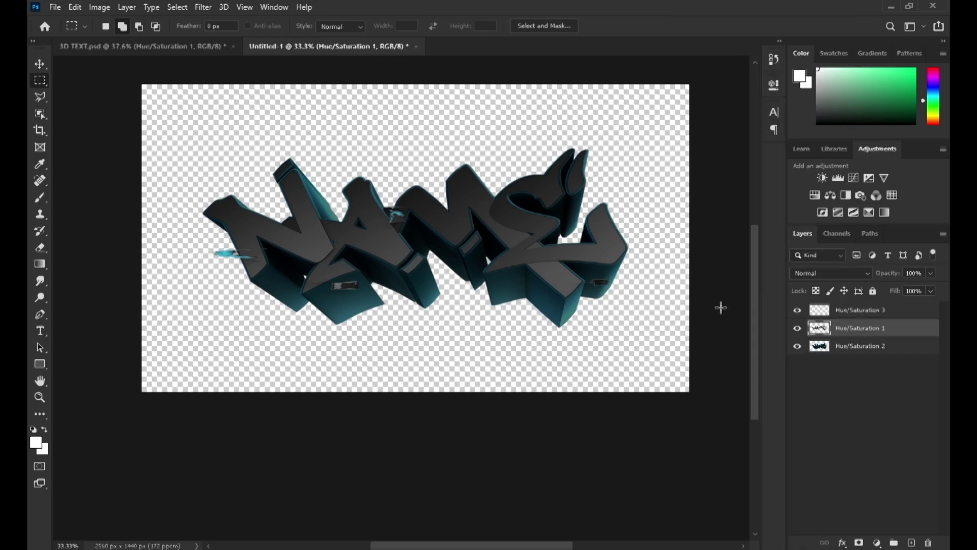
Copy the layer style of the template's Hue/Saturation 1 copy layer onto Hue/Saturation 2 in Untitled-1
click(136, 48)
scroll(871, 448, down, 2)
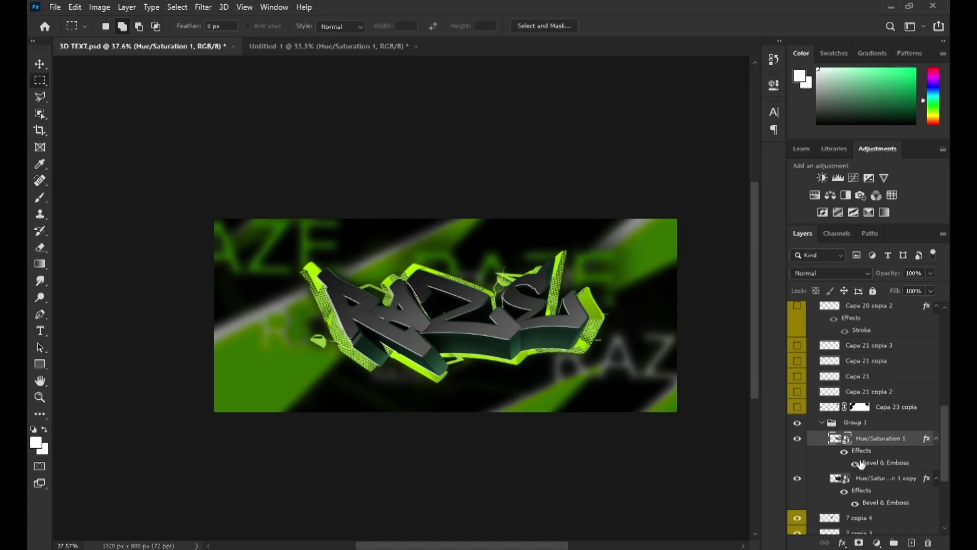
click(871, 479)
right_click(869, 479)
click(732, 328)
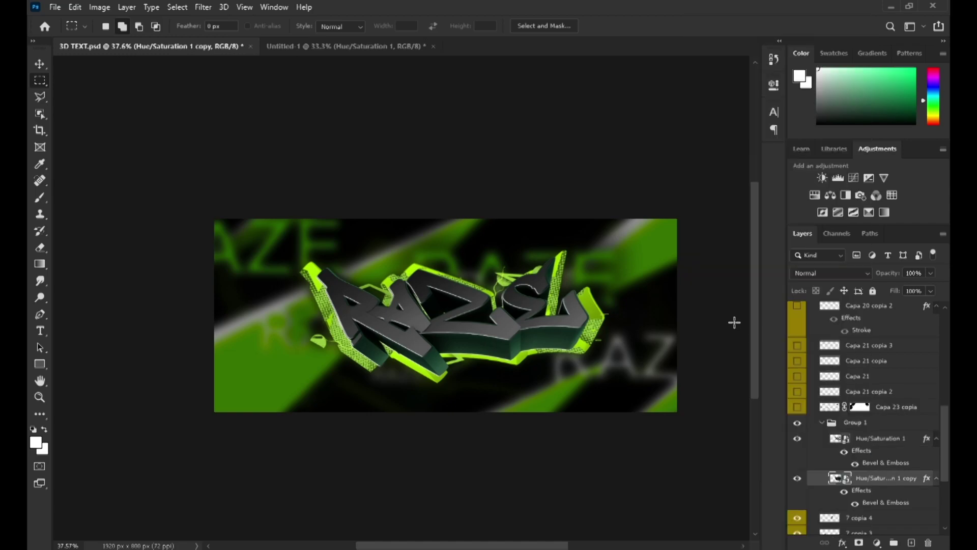
click(292, 46)
click(849, 377)
right_click(850, 380)
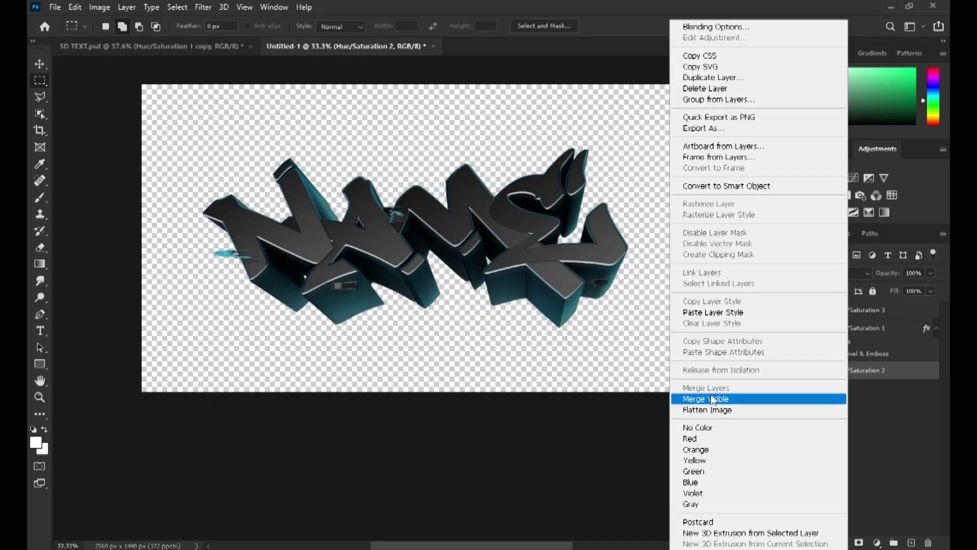
click(718, 312)
Compare the extruded sides with and without the Bevel & Emboss effect on the Hue/Saturation 2 layer
alt+scroll(465, 235, up, 3)
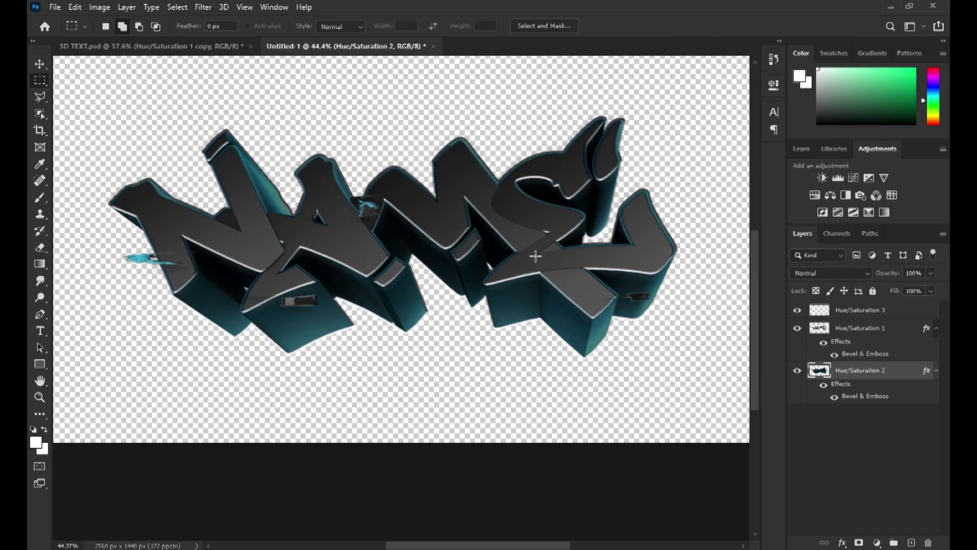
click(797, 371)
click(797, 371)
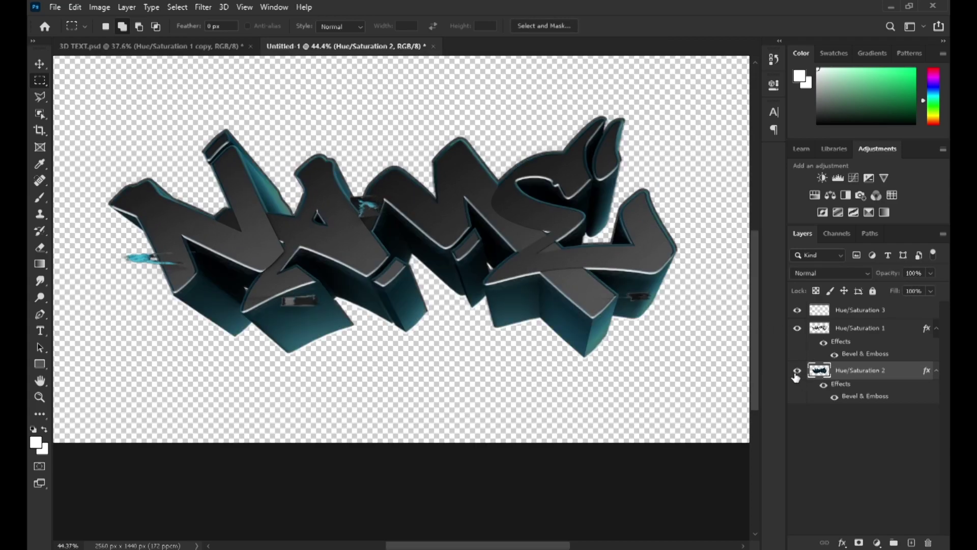
click(834, 397)
click(835, 397)
click(835, 397)
click(835, 397)
click(835, 397)
click(835, 397)
Add a solid colour fill layer in black (000000) and move it below all other layers
click(853, 312)
click(877, 543)
click(872, 316)
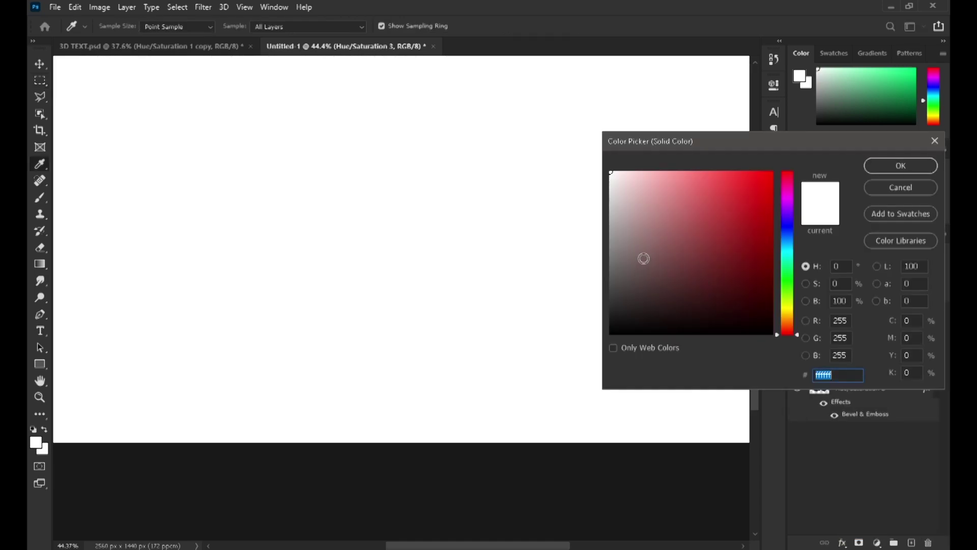
text(000000)
click(924, 166)
drag(873, 311, 867, 418)
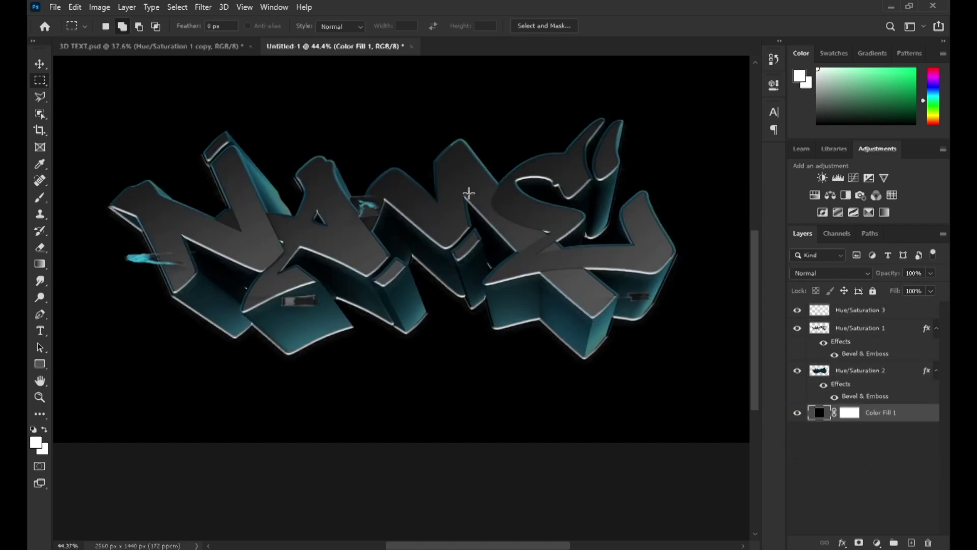
Compare the lettering with the template and review the Bevel & Emboss settings of the Hue/Saturation 2 layer
alt+scroll(414, 192, down, 2)
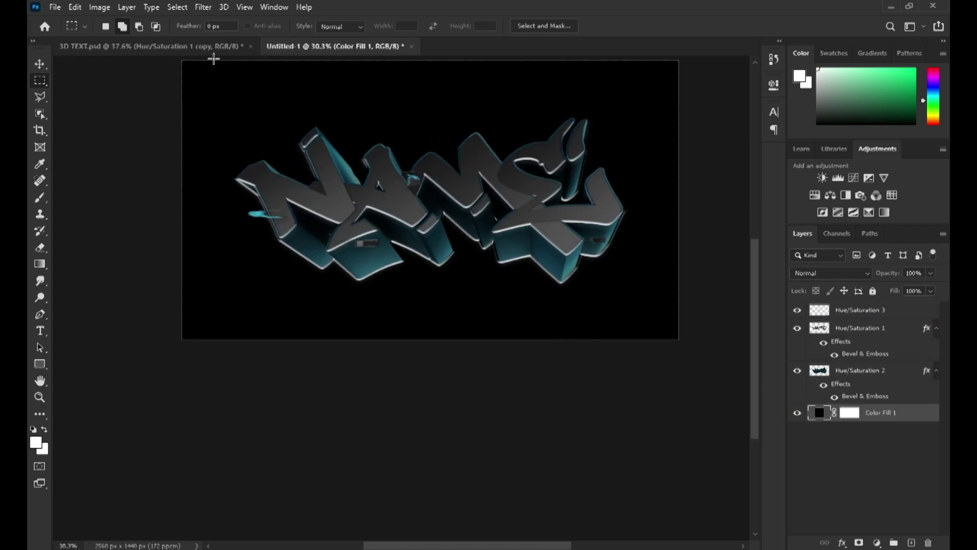
click(184, 42)
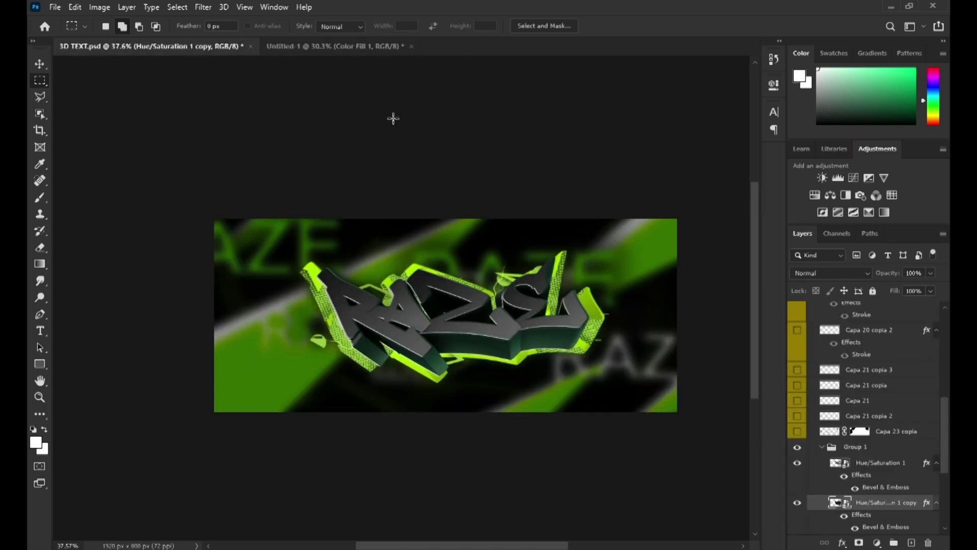
click(340, 48)
alt+scroll(421, 194, up, 7)
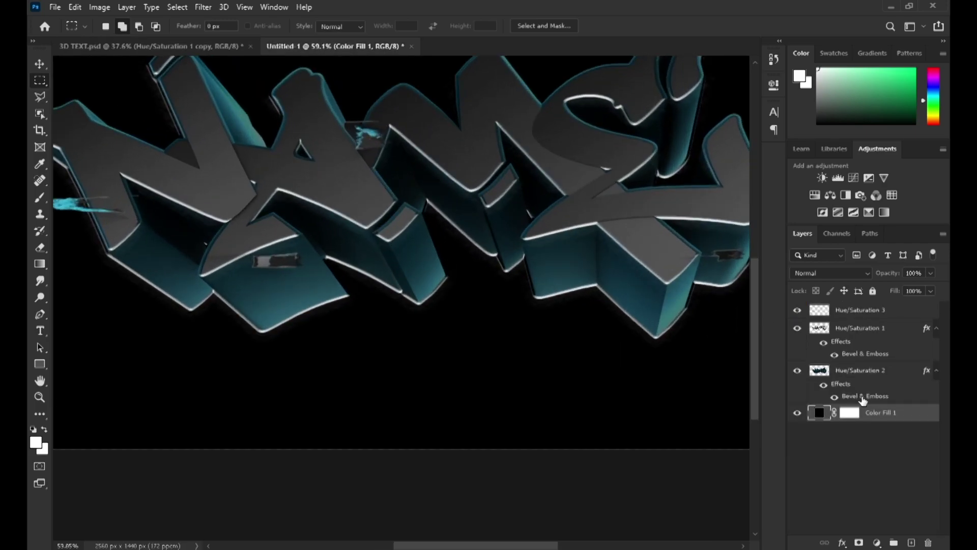
double_click(862, 399)
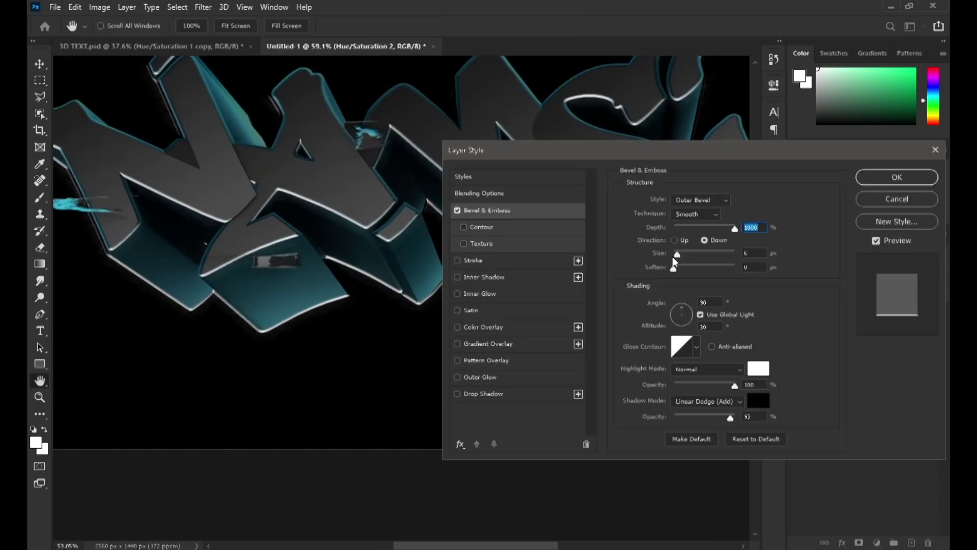
click(897, 177)
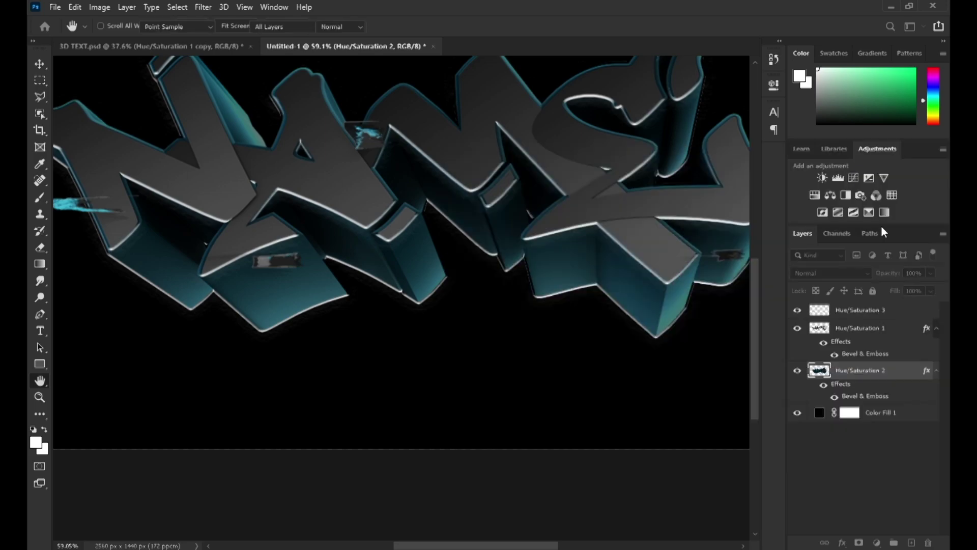
Set the Bevel & Emboss size of the Hue/Saturation 1 layer to 2 px
key(m)
click(860, 354)
double_click(814, 323)
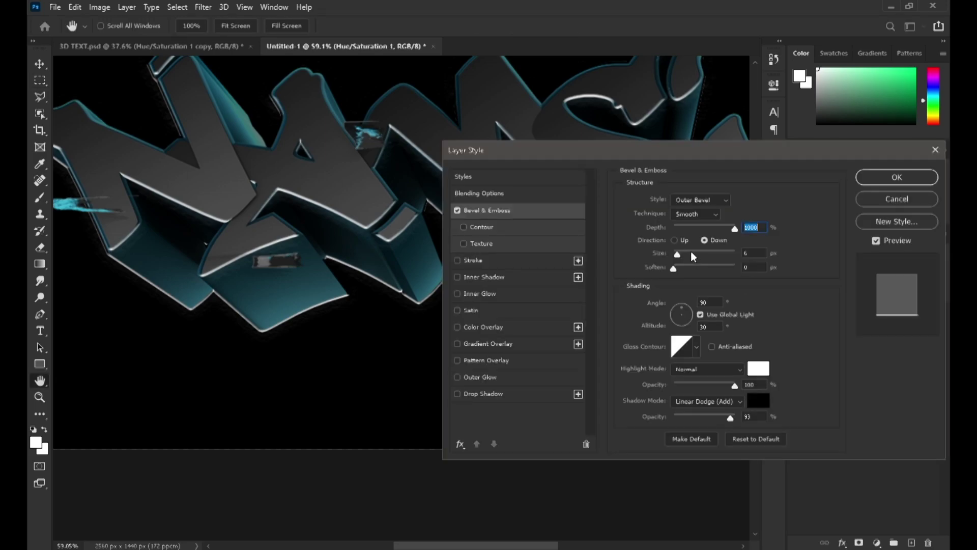
drag(679, 254, 678, 255)
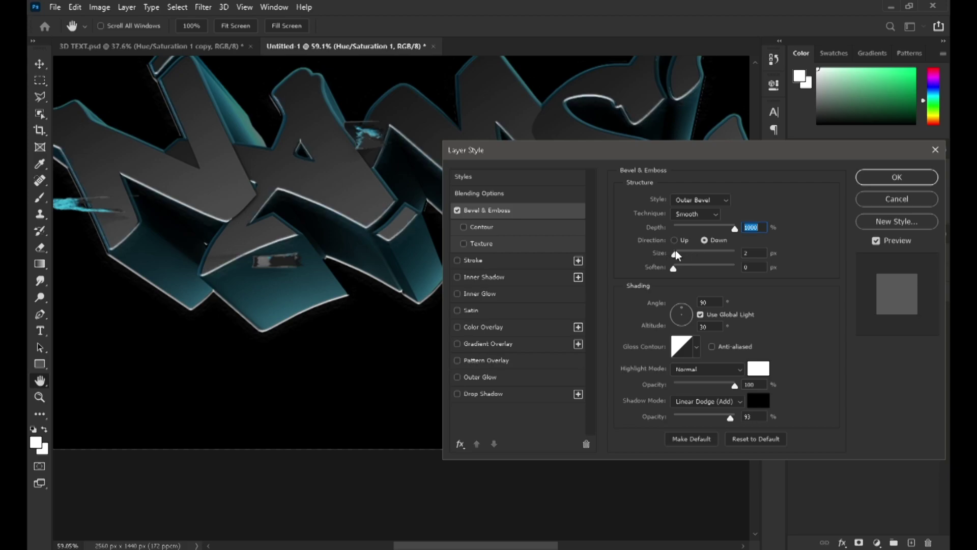
click(897, 177)
alt+scroll(553, 232, down, 2)
alt+scroll(554, 232, down, 9)
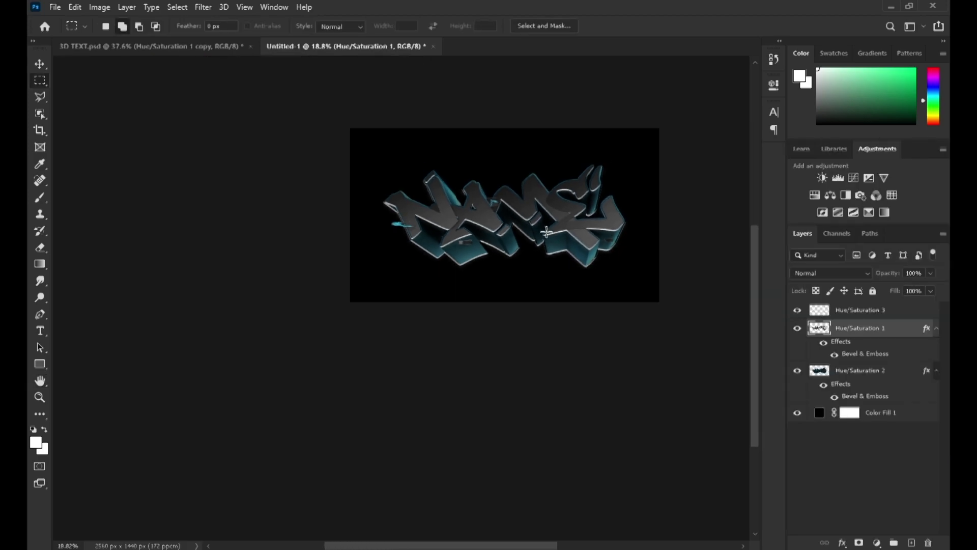
alt+scroll(547, 229, up, 5)
Examine in 3D TEXT.psd what each of the two Hue/Saturation layers in Group 1 contributes to the lettering
click(189, 48)
scroll(837, 441, down, 2)
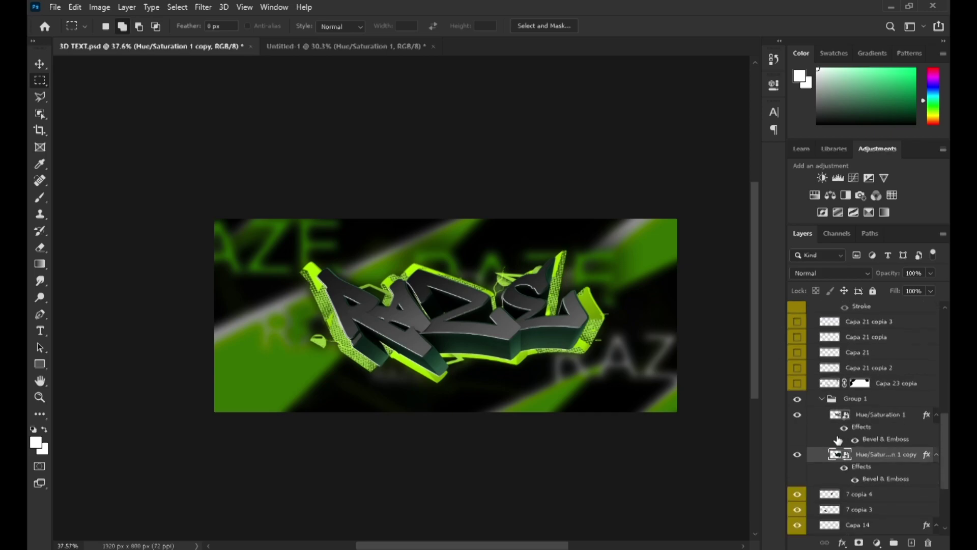
click(799, 457)
click(796, 455)
click(793, 455)
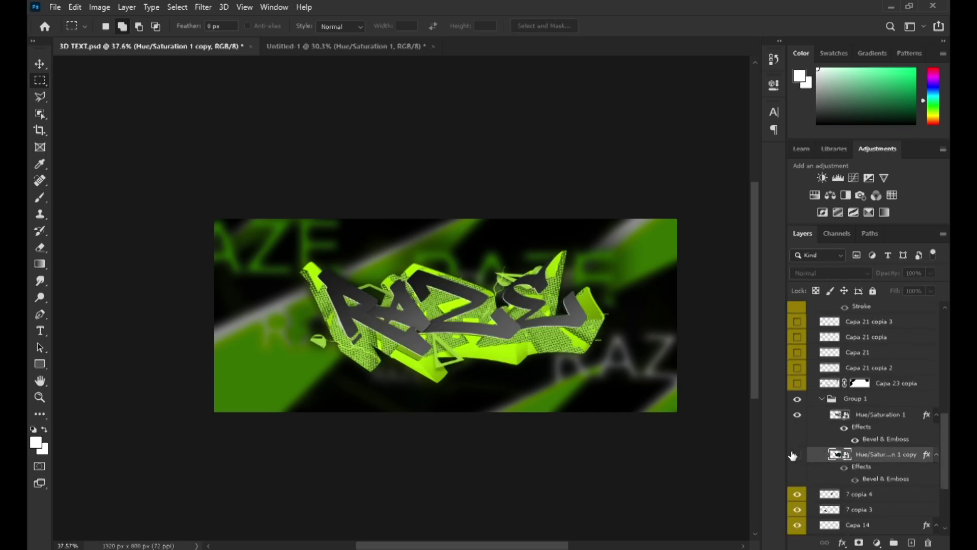
click(797, 415)
click(814, 401)
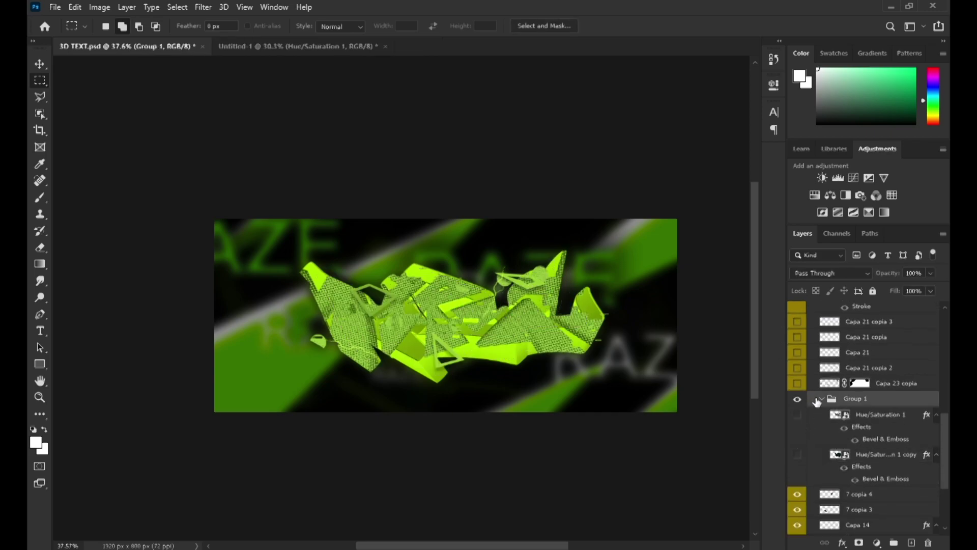
click(822, 400)
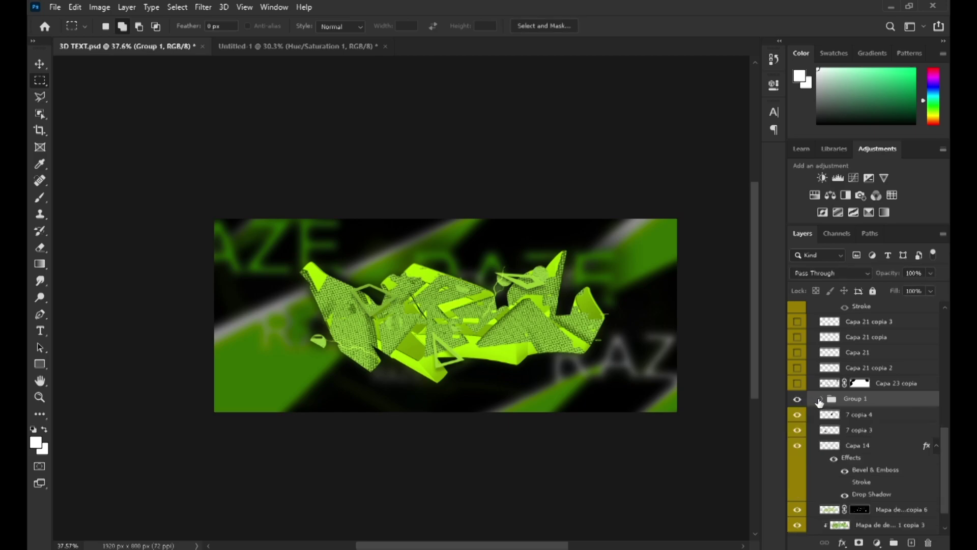
click(821, 399)
drag(797, 416, 806, 449)
click(821, 400)
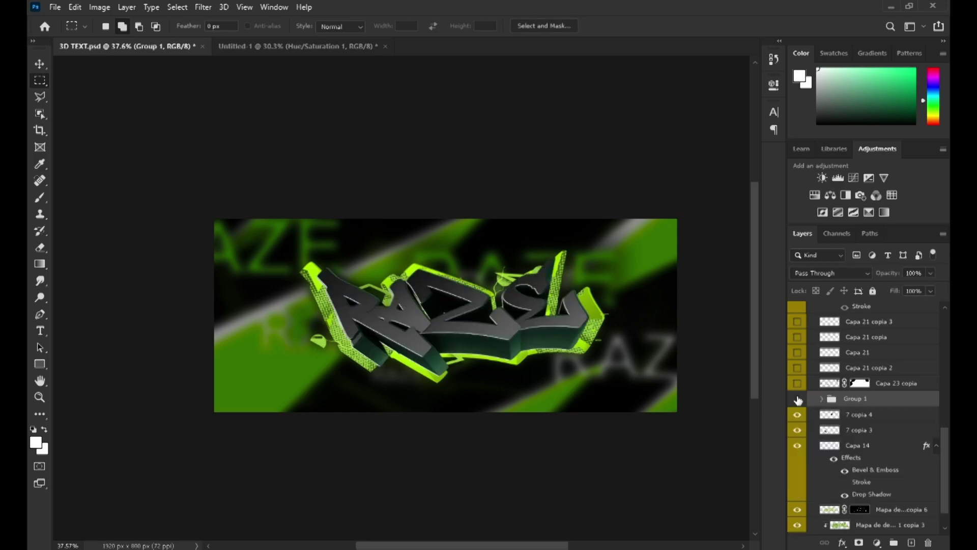
Hide Group 1 in 3D TEXT.psd and copy the 7 copia 4 and 7 copia 3 lightning layers into the Untitled-1 document
click(797, 400)
click(797, 430)
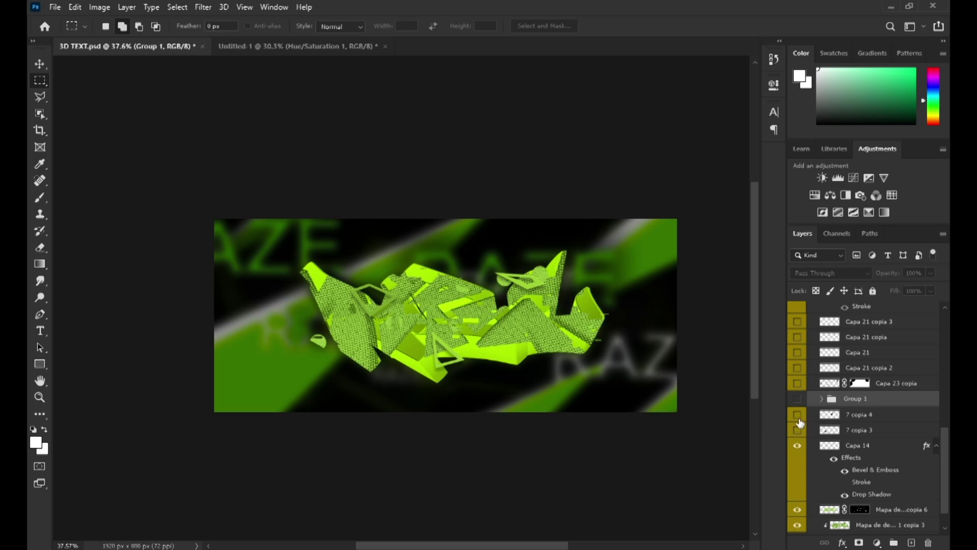
click(797, 415)
click(798, 418)
click(853, 417)
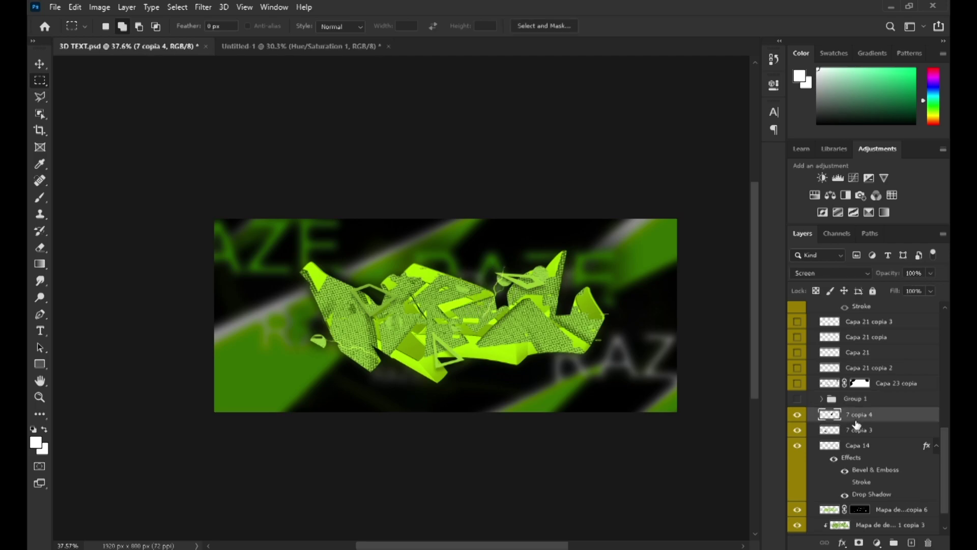
shift+click(858, 430)
drag(857, 430, 482, 232)
alt+scroll(482, 232, up, 2)
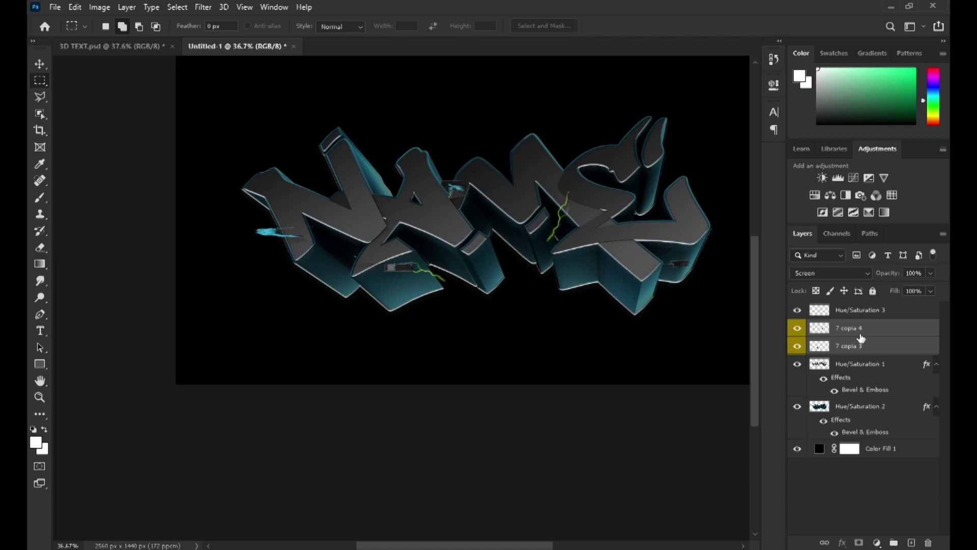
Place the 7 copia 4 and 7 copia 3 layers below Hue/Saturation 2 and enlarge them so the lightning protrudes from behind the letters
drag(860, 342, 851, 430)
alt+scroll(600, 316, up, 1)
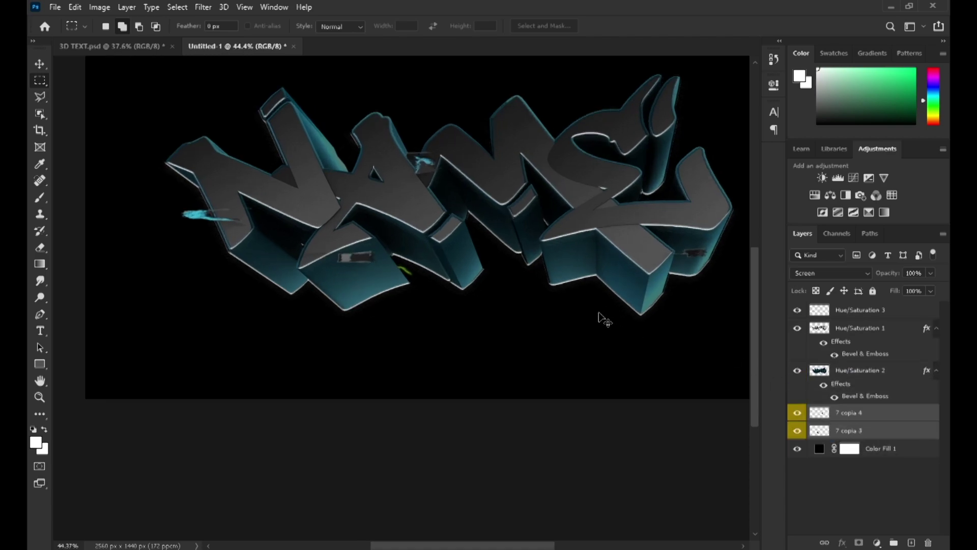
alt+scroll(513, 299, down, 2)
key(ctrl+t)
drag(483, 197, 482, 129)
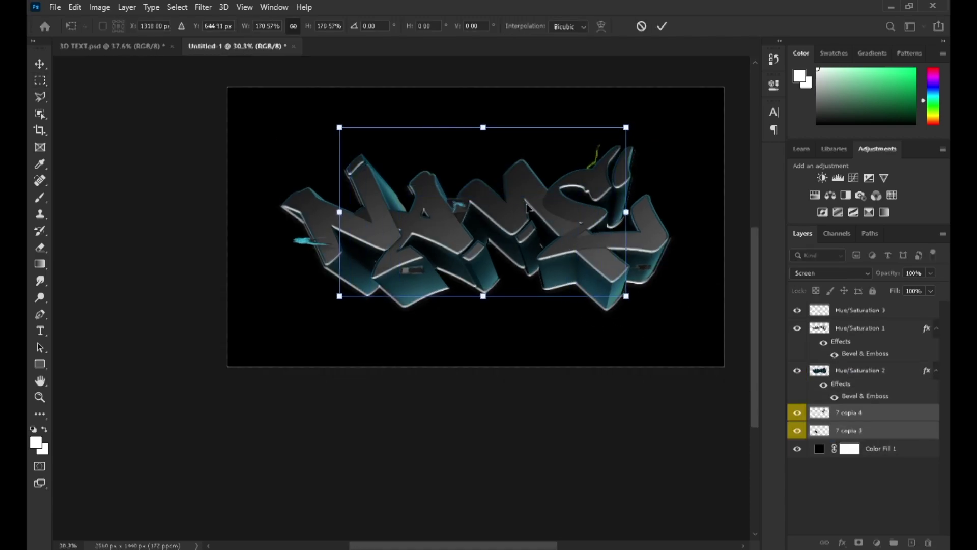
drag(584, 207, 653, 230)
drag(626, 230, 585, 205)
click(662, 26)
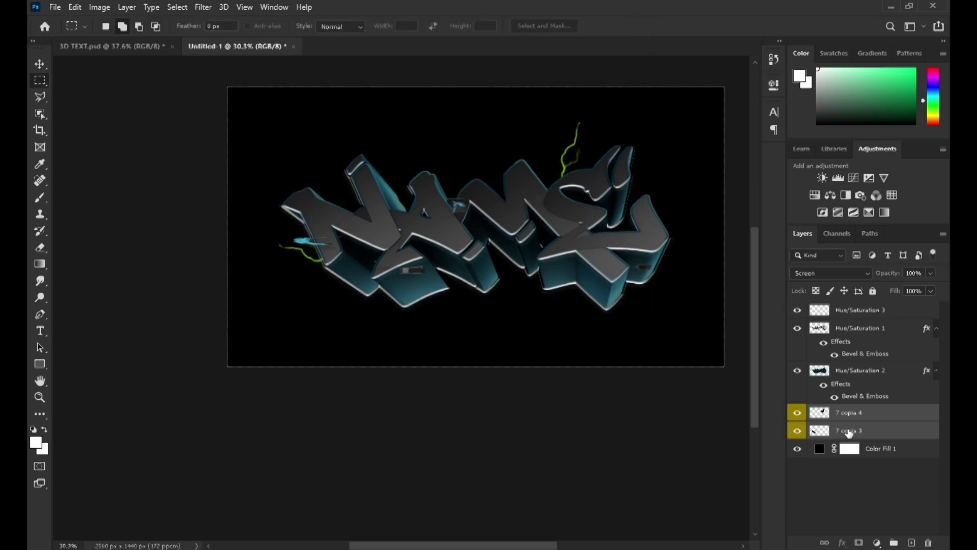
Reposition and rotate the 7 copia 3 lightning so it emerges from beneath the lower edge of the first letter
click(860, 430)
key(ctrl+t)
drag(276, 243, 298, 279)
drag(435, 280, 442, 239)
drag(369, 295, 376, 299)
click(662, 26)
alt+scroll(572, 186, up, 1)
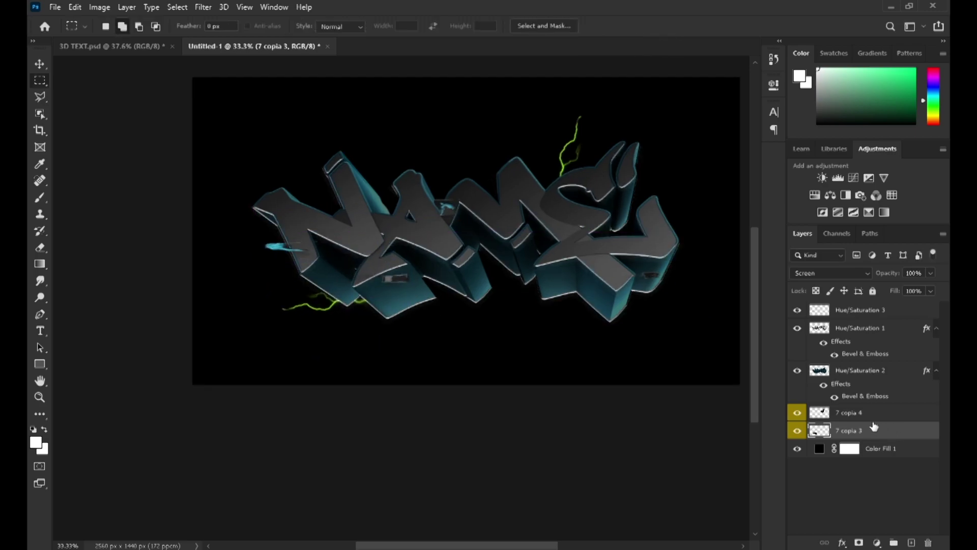
Merge the two lightning layers into one and set its blend mode to Linear Dodge (Add)
shift+click(860, 412)
right_click(860, 420)
click(739, 390)
click(825, 257)
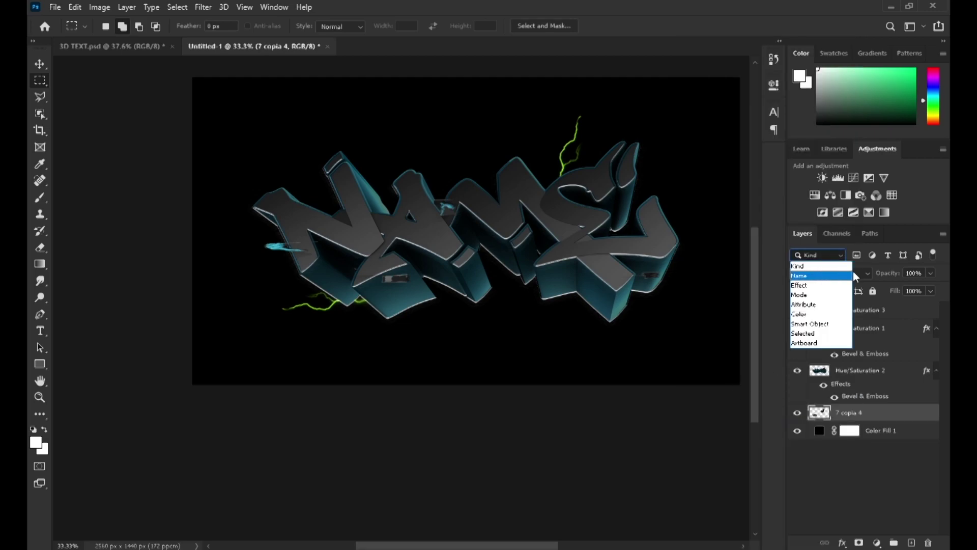
click(856, 270)
click(857, 274)
click(820, 359)
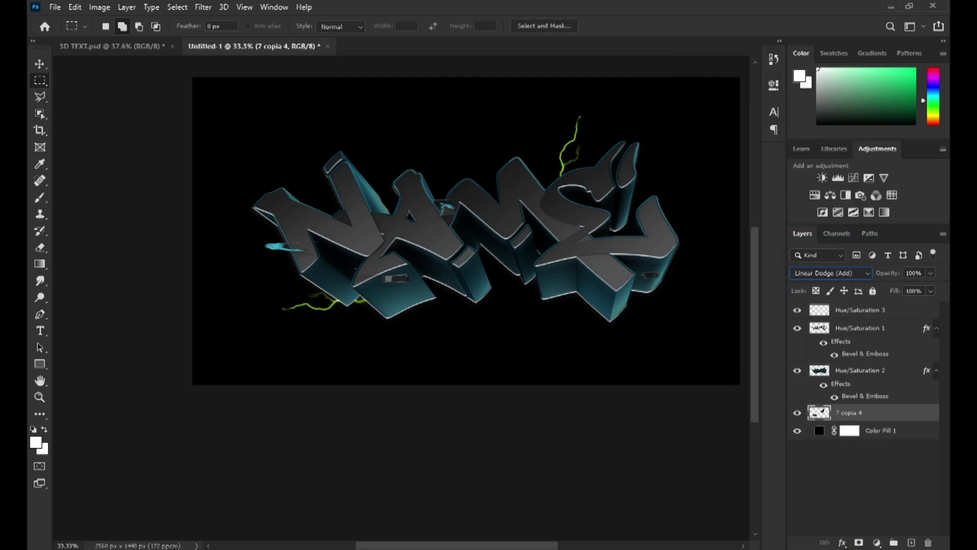
Clip a Hue/Saturation adjustment to the merged lightning layer and shift its hue from green to cyan
click(877, 543)
click(879, 423)
alt+click(867, 422)
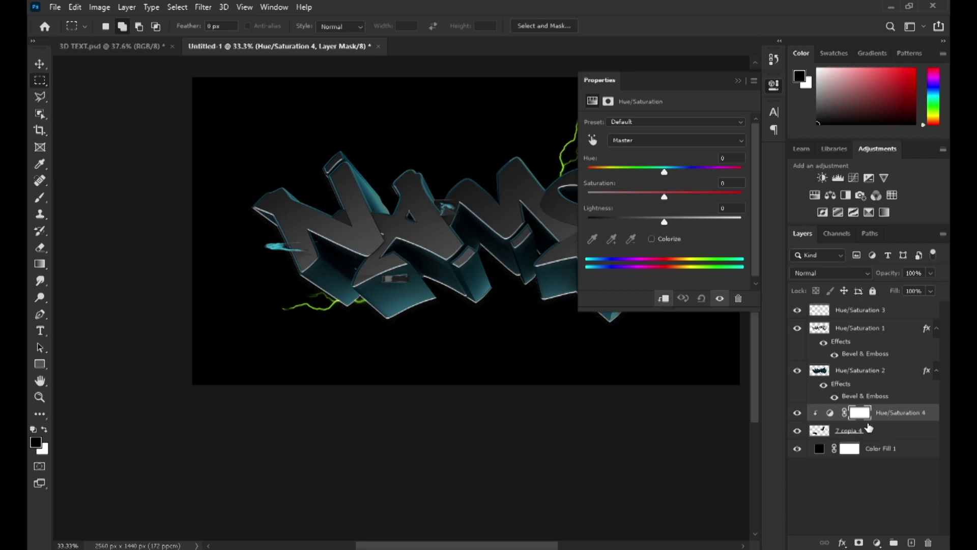
drag(665, 172, 716, 170)
click(738, 80)
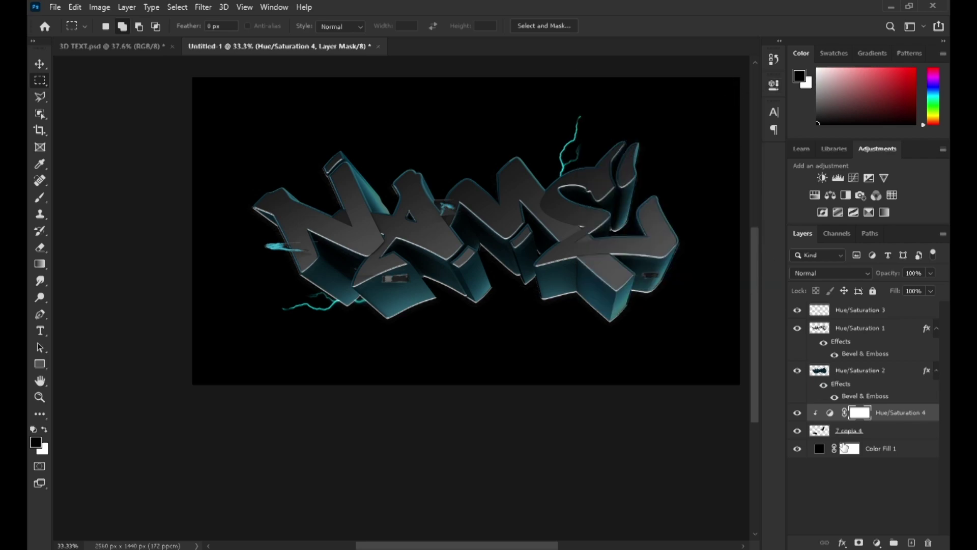
Merge the Hue/Saturation 4 adjustment with the lightning layer and set the result's blend mode to Linear Dodge (Add)
ctrl+click(850, 433)
right_click(902, 430)
click(761, 388)
click(830, 273)
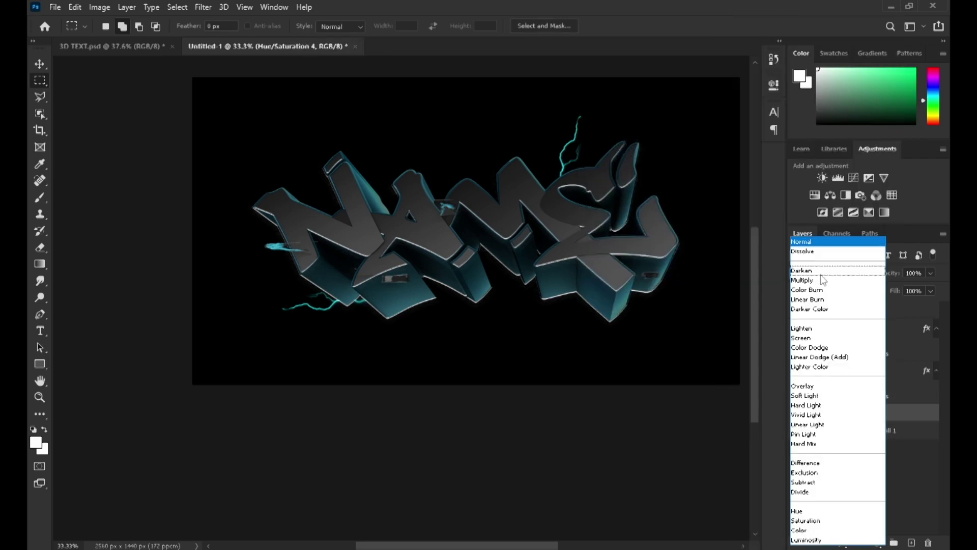
click(819, 359)
Hide the two 7 copia layers in 3D TEXT.psd and copy the Capa 14 outline shapes into Untitled-1
click(845, 312)
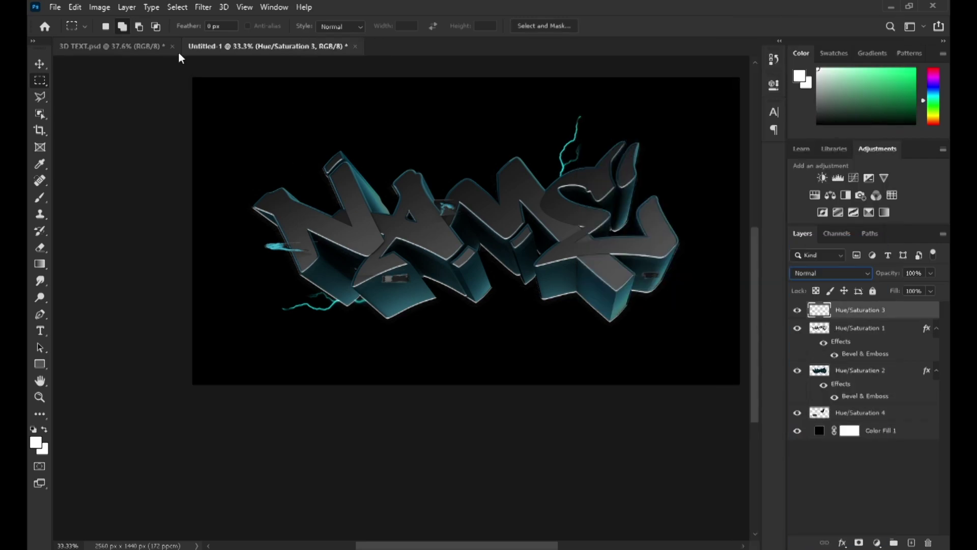
click(145, 47)
scroll(831, 419, down, 6)
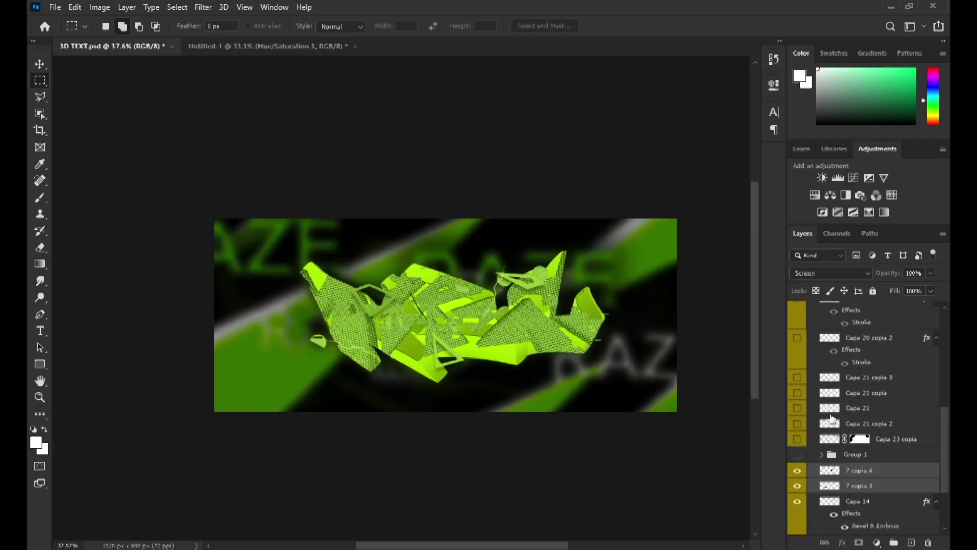
scroll(794, 438, down, 2)
click(798, 438)
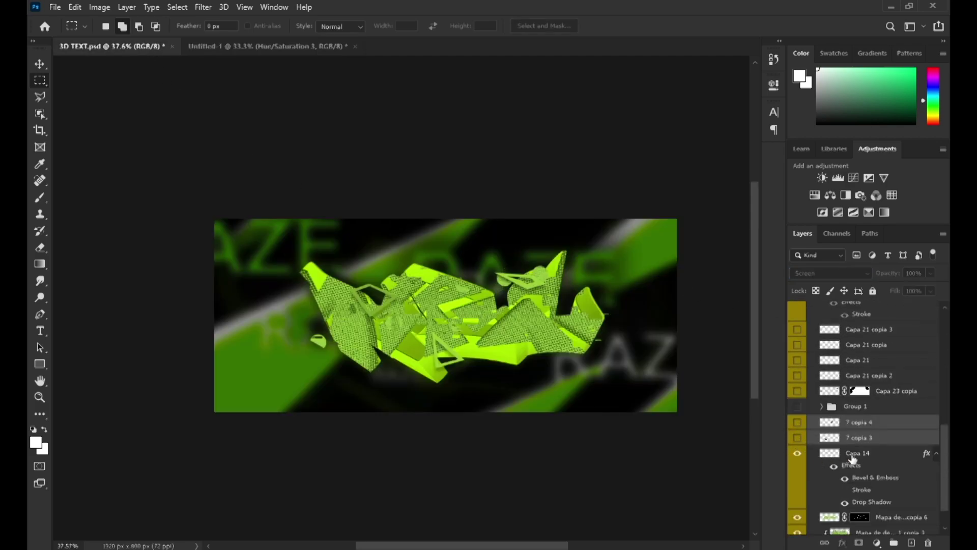
click(804, 457)
drag(803, 463, 475, 225)
alt+scroll(475, 225, down, 4)
alt+scroll(464, 246, up, 4)
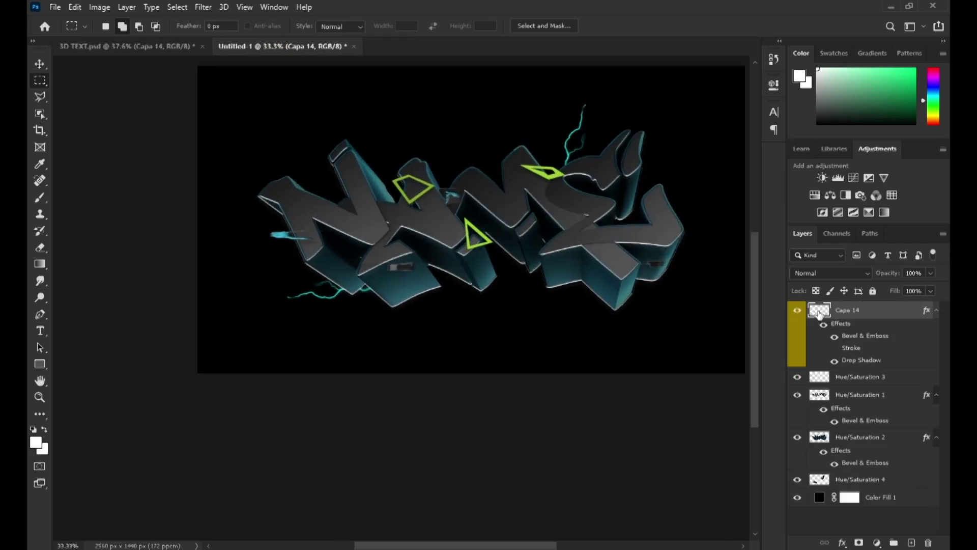
Place Capa 14 below Hue/Saturation 2 and enlarge it so the outline shapes stick out from behind the letters
drag(819, 315, 854, 467)
alt+scroll(571, 273, down, 2)
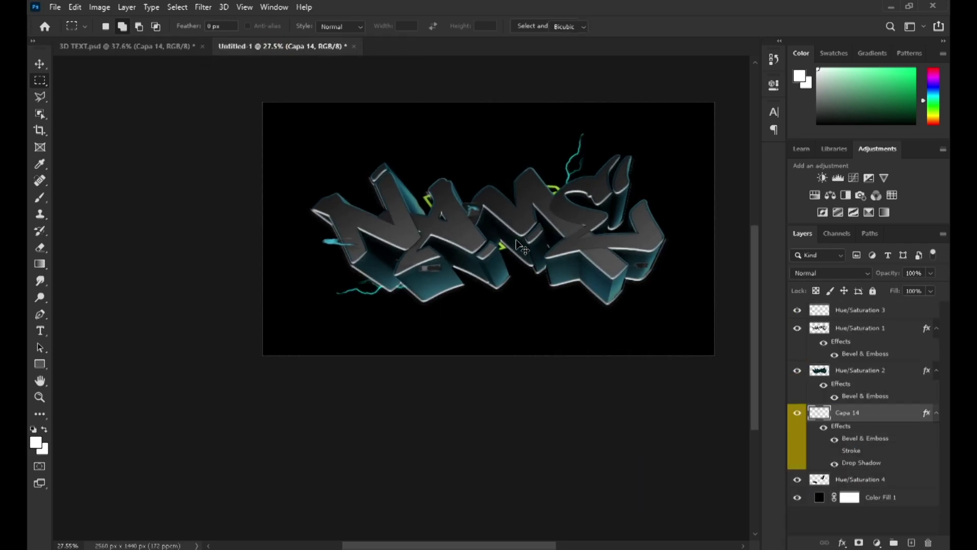
key(ctrl+t)
drag(568, 222, 625, 240)
key(Return)
key(m)
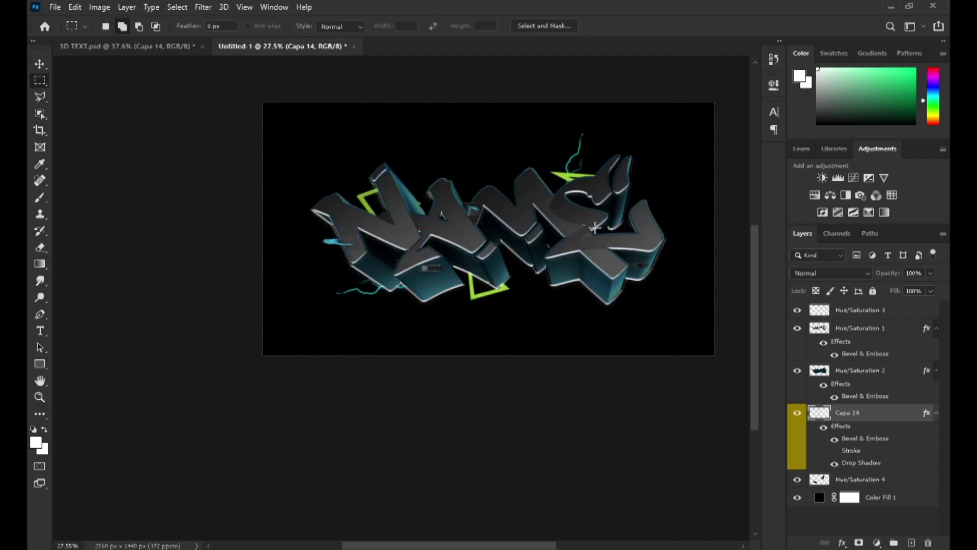
alt+scroll(531, 222, up, 1)
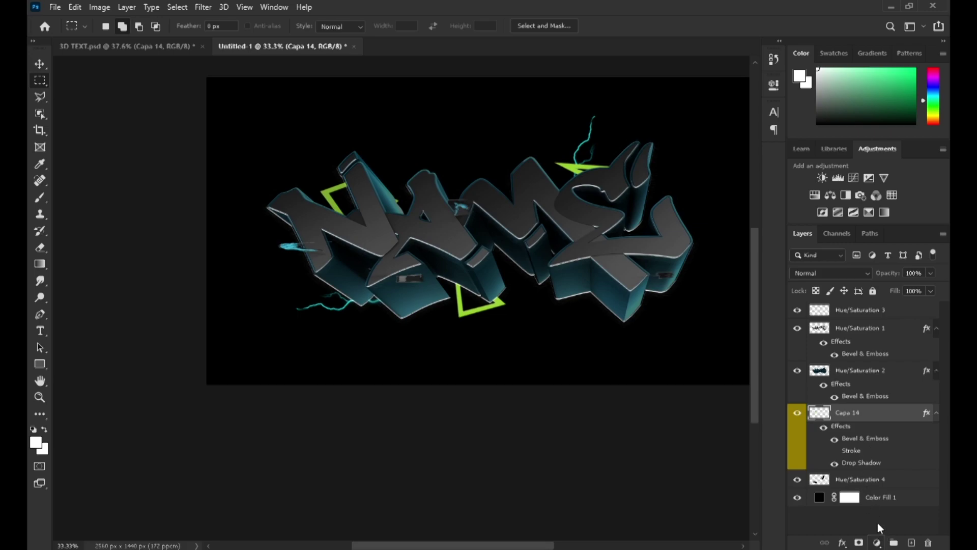
Clip a Hue/Saturation adjustment to Capa 14 and shift its hue to about +104 for a cyan colour
click(876, 542)
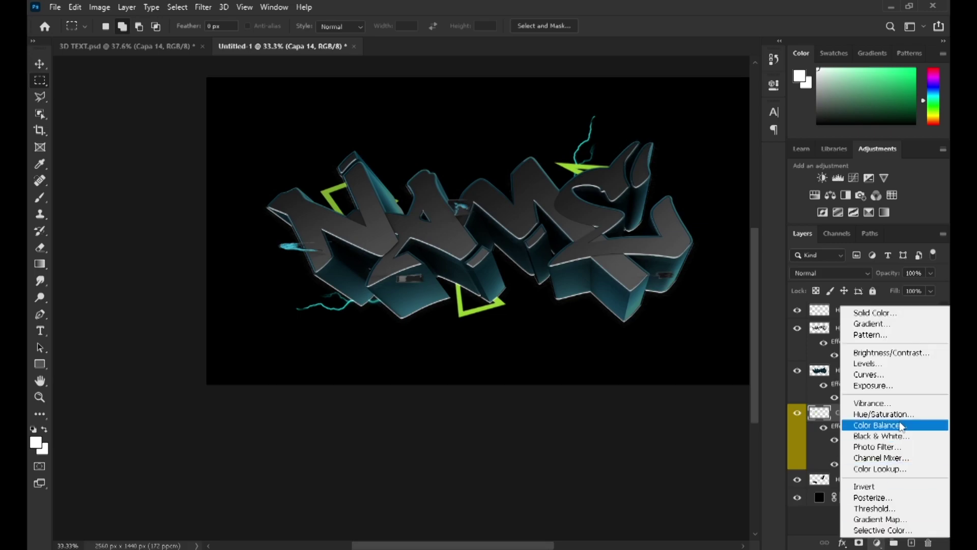
click(867, 424)
alt+click(872, 418)
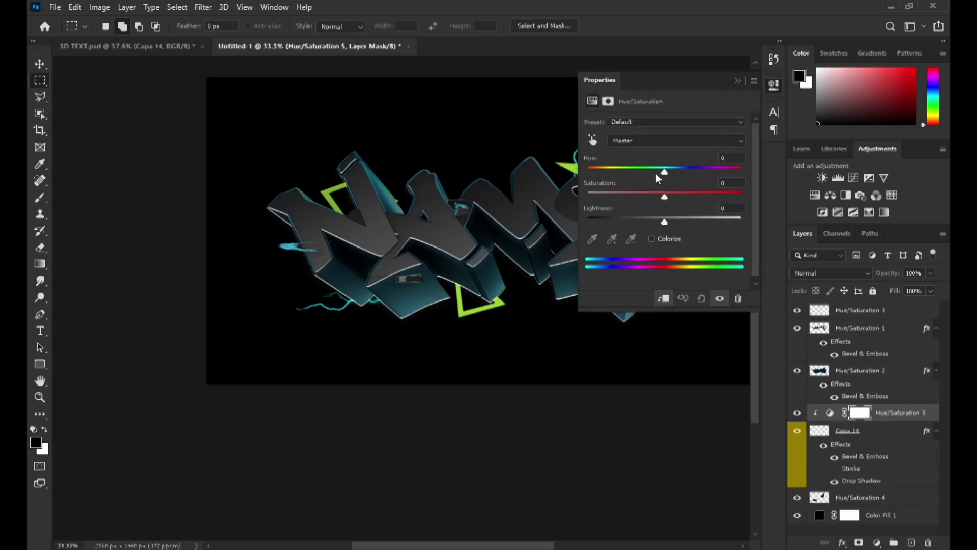
drag(657, 174, 725, 178)
click(738, 81)
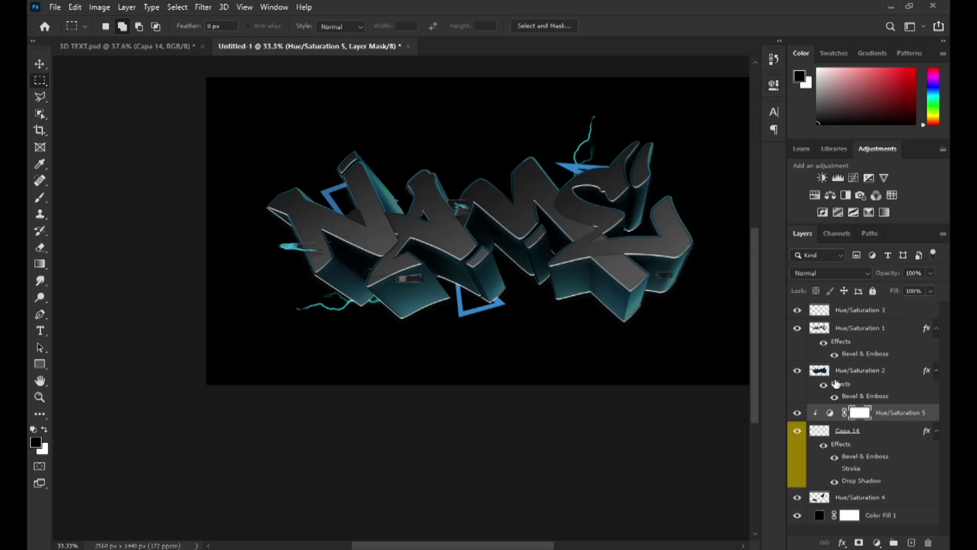
double_click(832, 413)
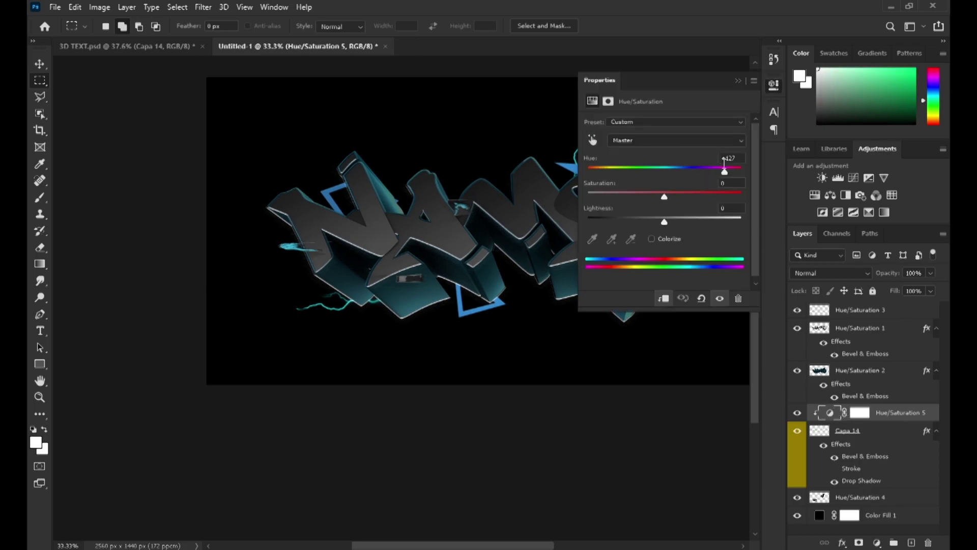
click(717, 169)
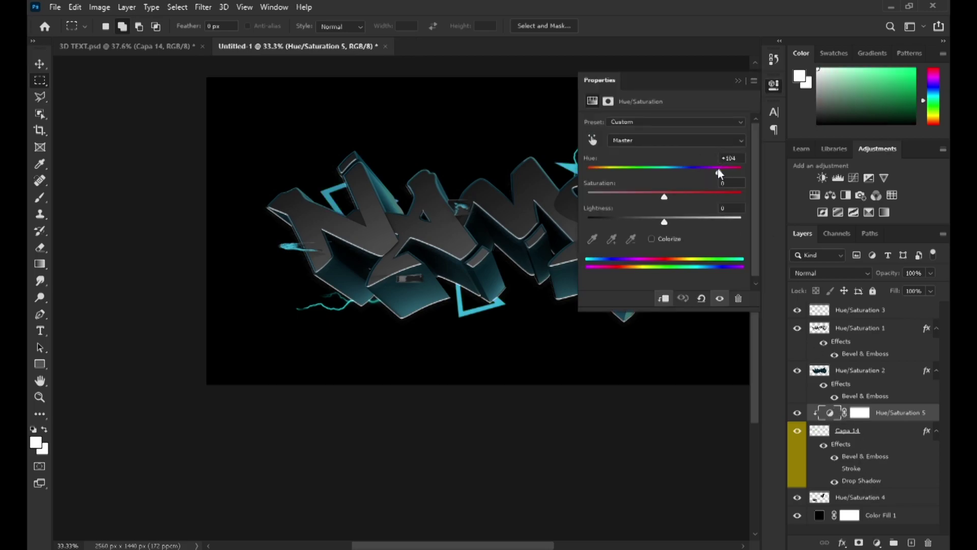
click(737, 81)
Merge the Hue/Saturation 5 adjustment with the Capa 14 layer
shift+click(848, 432)
right_click(883, 431)
click(728, 385)
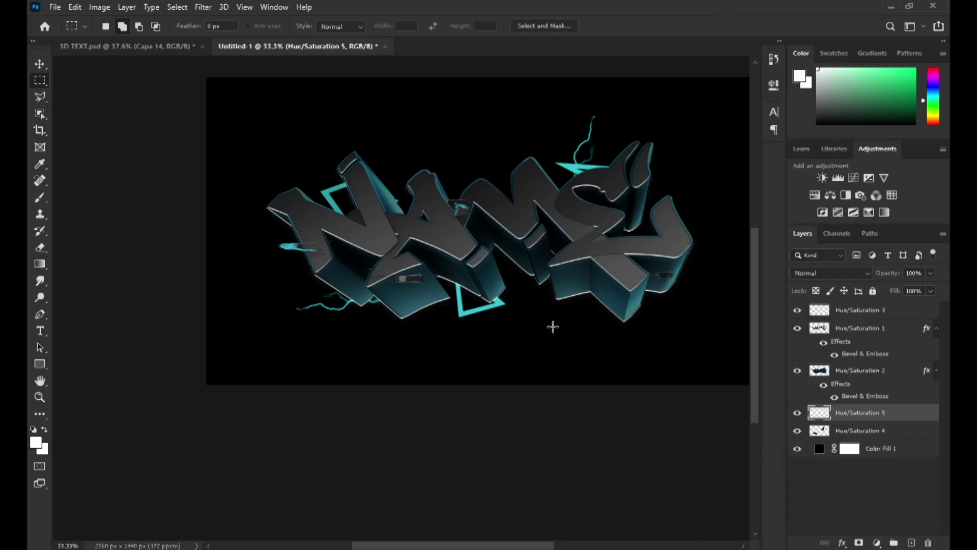
Hide Capa 14 in 3D TEXT.psd and copy the masked Mapa de degradado 1 copia 6 layer into Untitled-1
click(133, 46)
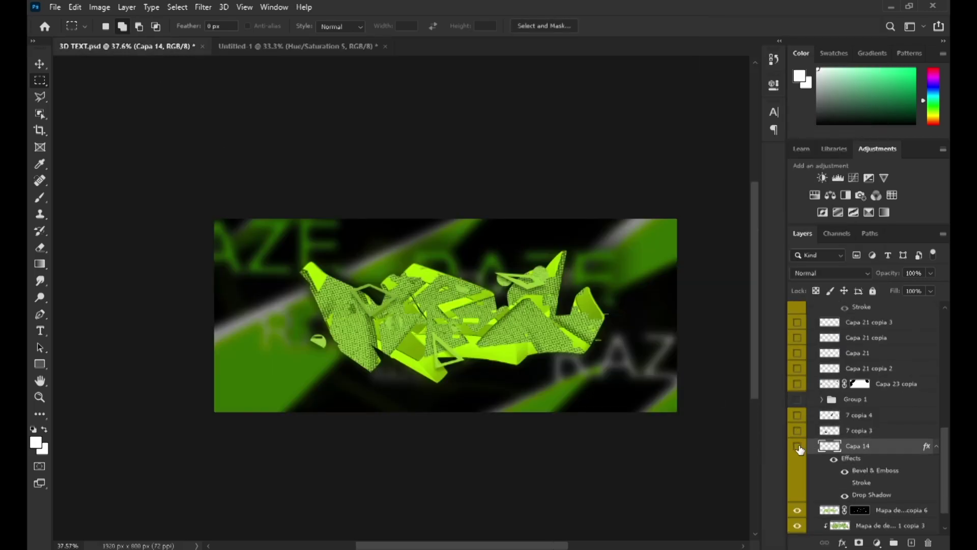
click(860, 510)
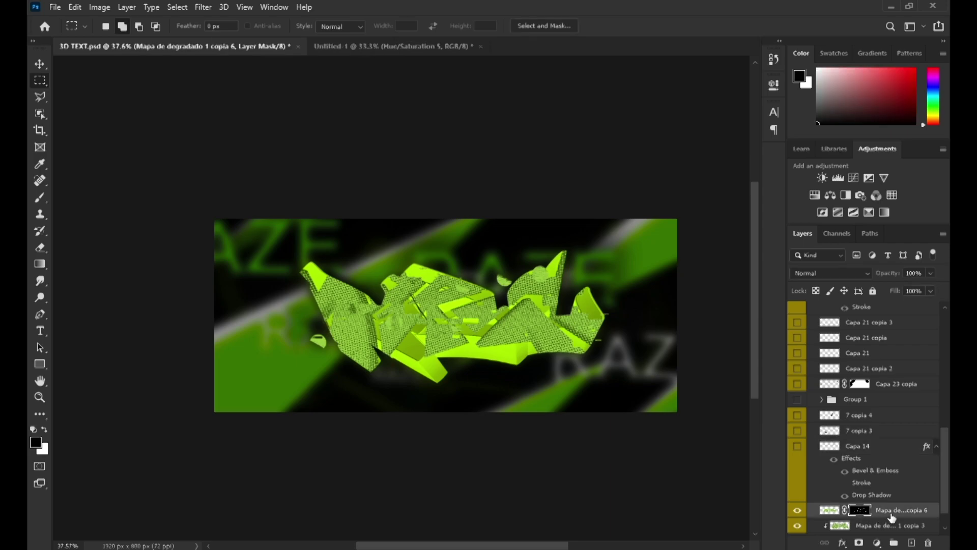
drag(892, 517, 536, 145)
alt+scroll(508, 299, down, 6)
alt+scroll(482, 272, up, 3)
Scale the Mapa de degradado 1 copia 6 layer to about 176%, rotate it about -0.6°, and position it behind the lettering
key(ctrl+t)
drag(587, 221, 522, 251)
drag(727, 258, 666, 251)
mouse_move(623, 257)
mouse_down()
mouse_move(647, 249)
mouse_move(636, 250)
mouse_up()
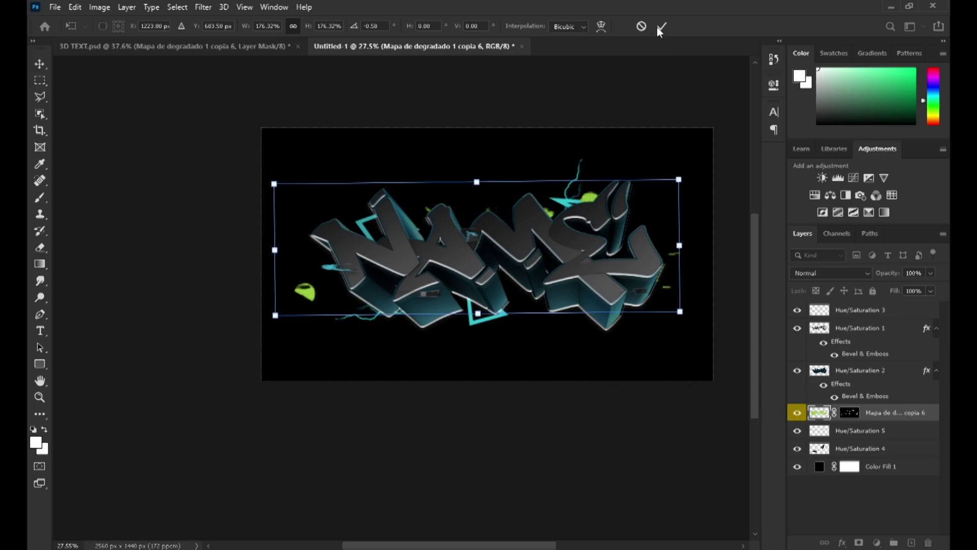
click(661, 27)
Clip a Hue/Saturation adjustment to Mapa de degradado 1 copia 6 and set its hue to about +108
click(877, 542)
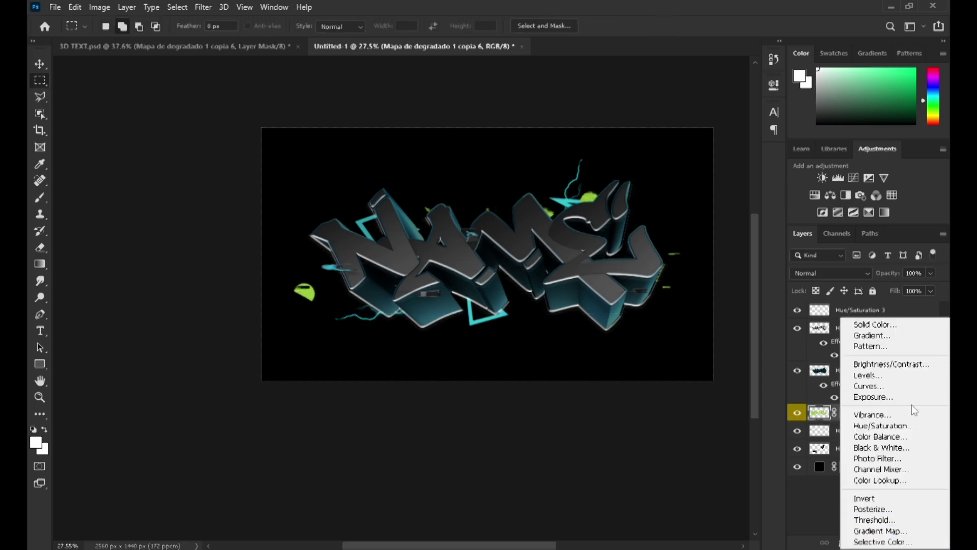
click(903, 425)
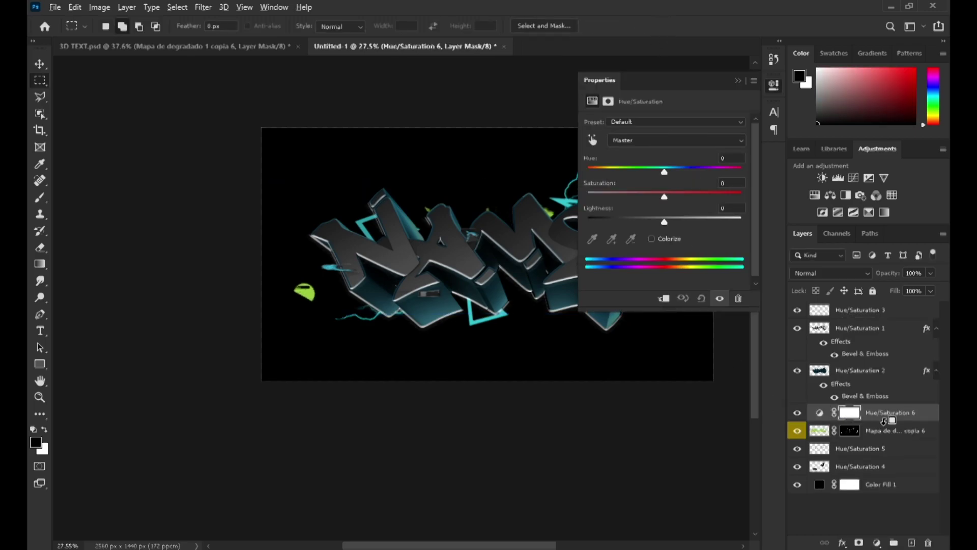
alt+click(886, 418)
drag(664, 171, 720, 176)
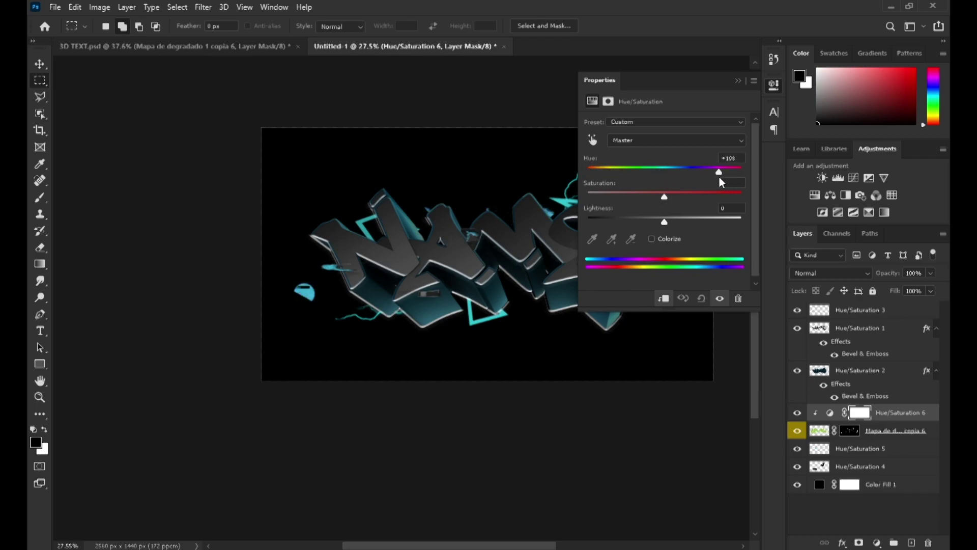
Merge the Hue/Saturation 6 adjustment with the Mapa de degradado 1 copia 6 layer
ctrl+click(877, 435)
right_click(878, 429)
click(734, 388)
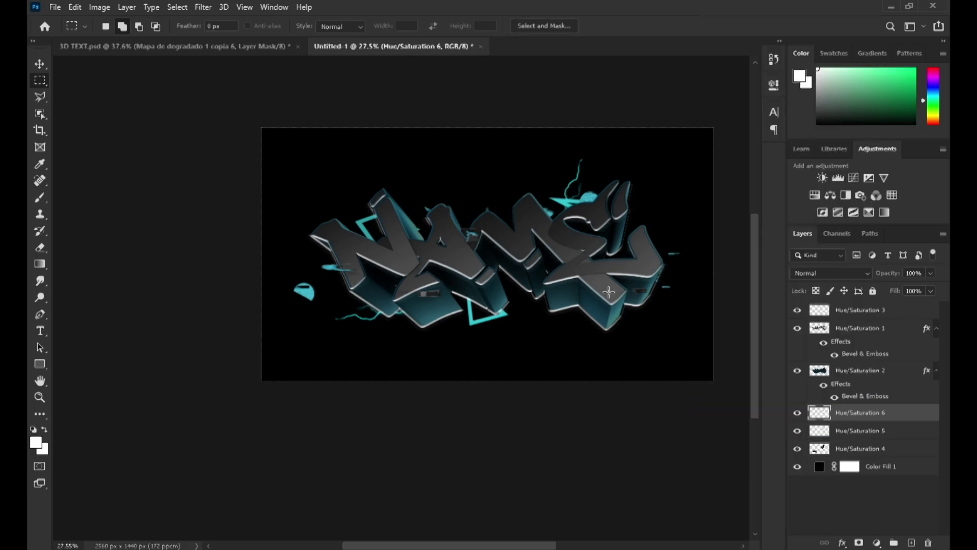
Hide Mapa de degradado 1 copia 6 in 3D TEXT.psd and examine the clipped pattern layer and its Hue/Saturation 2 base
click(207, 47)
click(798, 480)
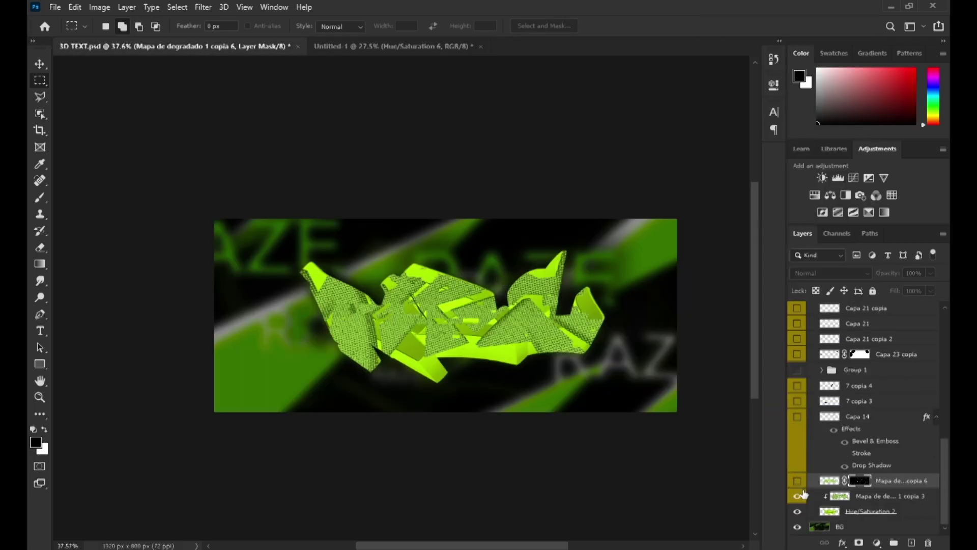
click(798, 496)
click(798, 496)
click(830, 511)
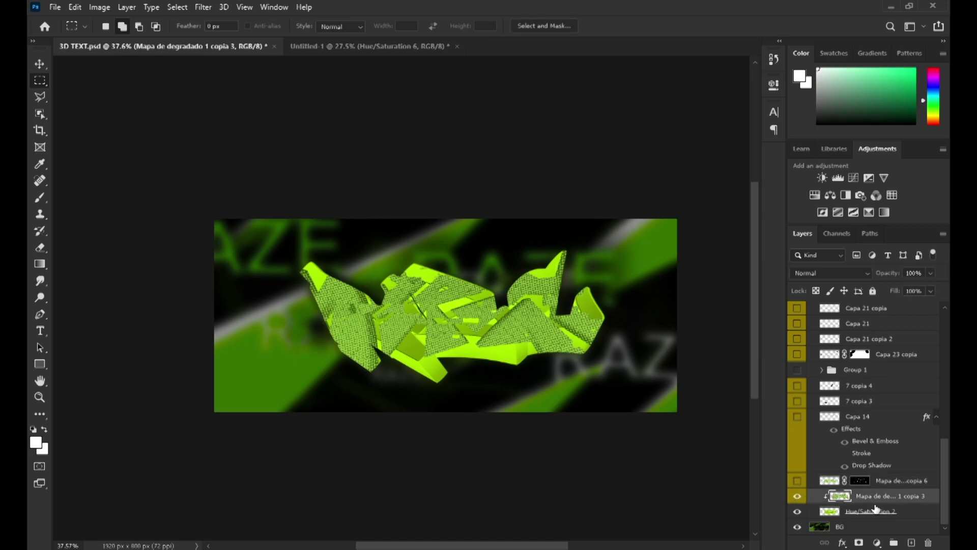
click(328, 47)
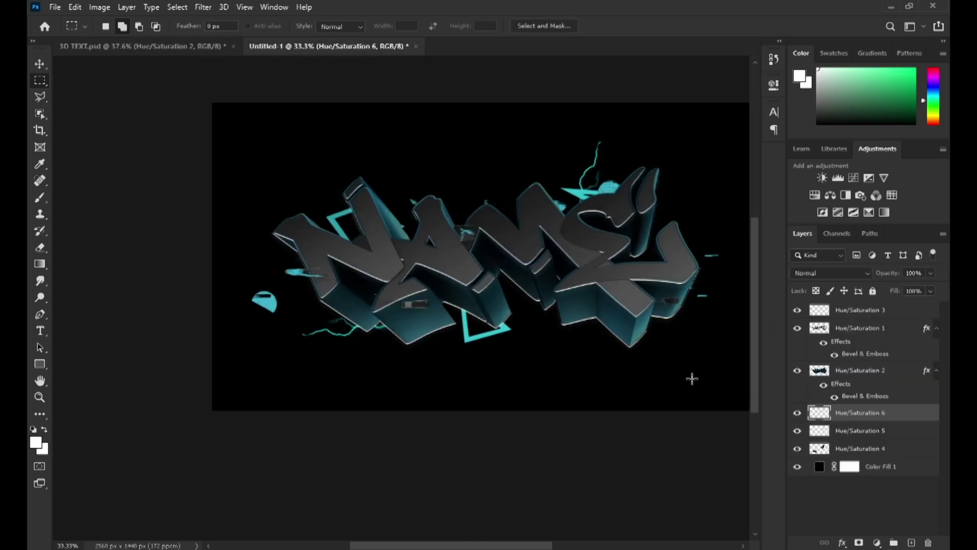
Group the Hue/Saturation 1 and Hue/Saturation 2 lettering layers together
click(875, 374)
ctrl+click(860, 330)
right_click(858, 329)
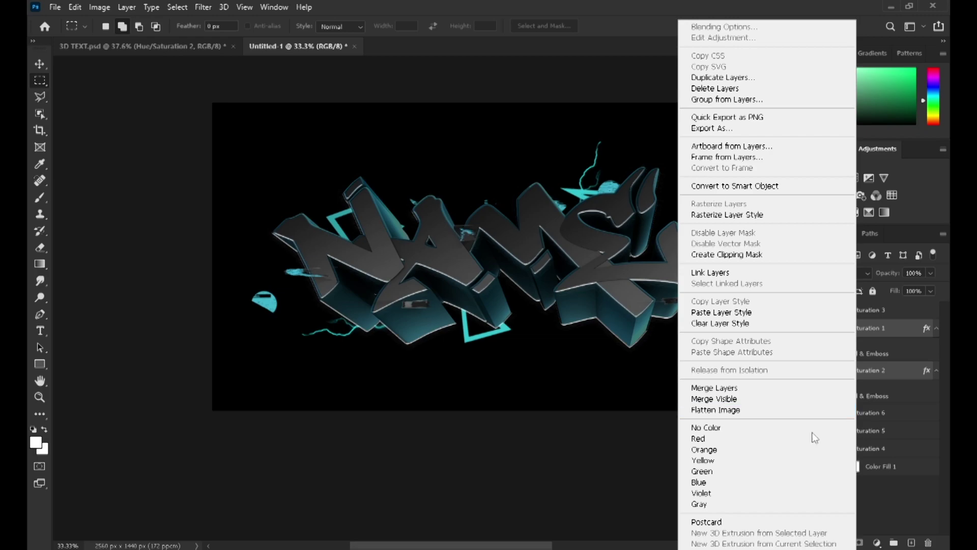
click(892, 545)
click(894, 543)
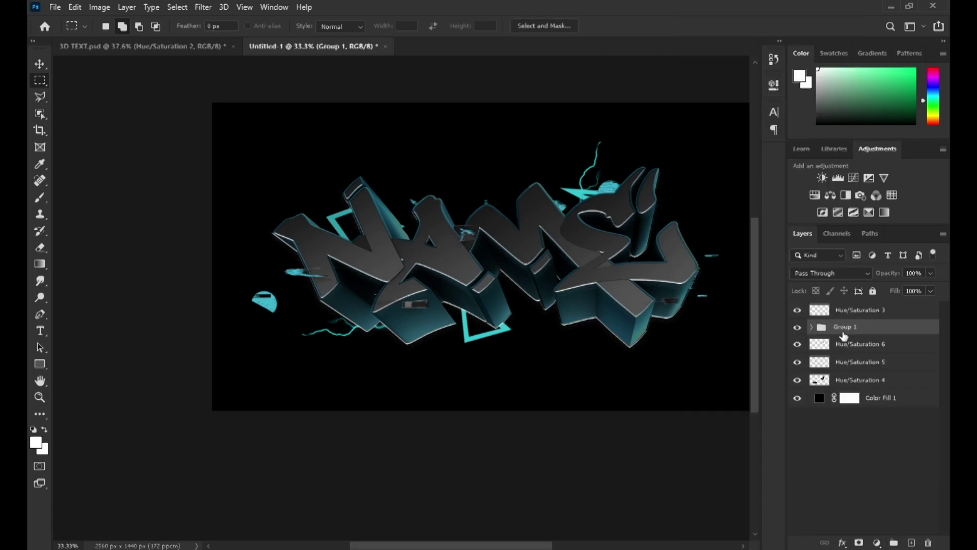
Duplicate Group 1 to just above Color Fill 1 and convert the copy to a smart object
alt+drag(844, 336, 835, 396)
right_click(830, 395)
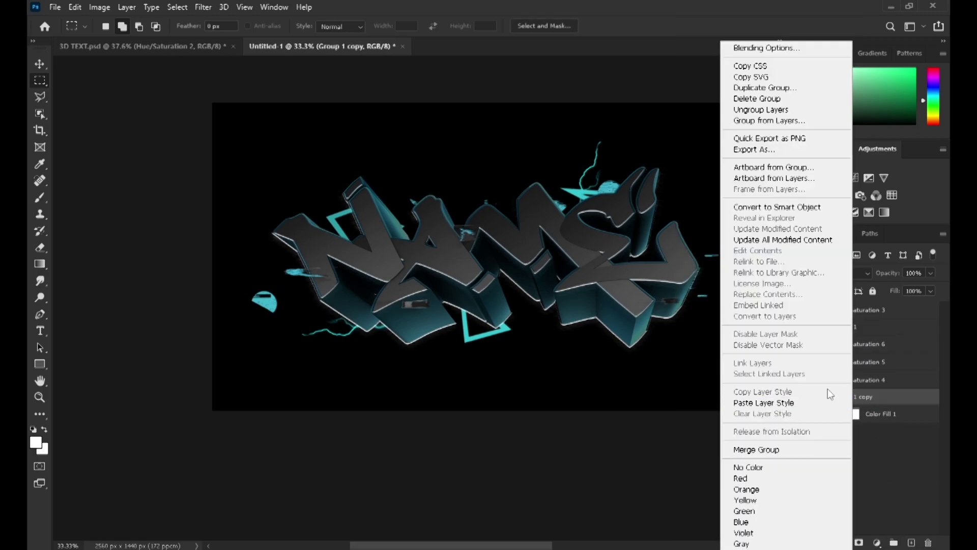
click(764, 208)
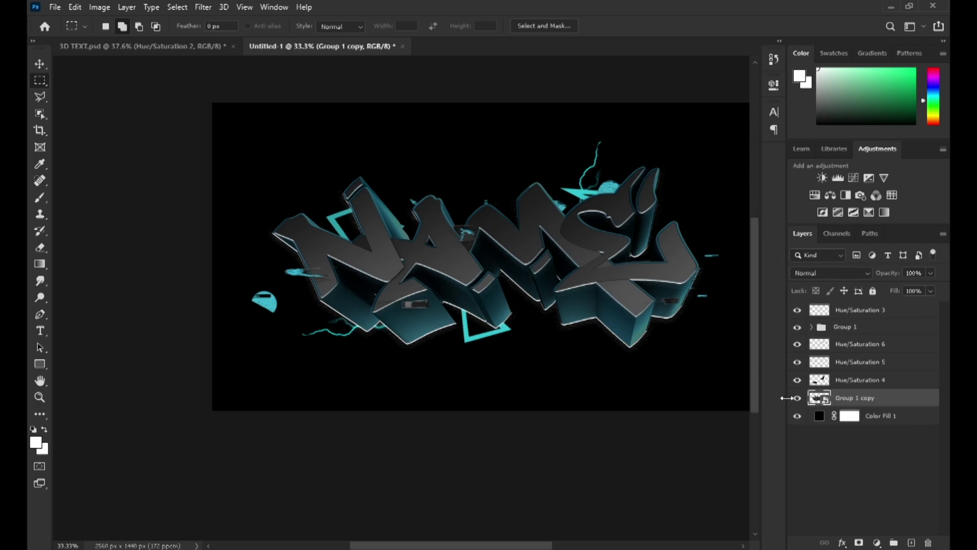
Scale the Group 1 copy lettering proportionally about its centre to about 116%
key(ctrl+t)
drag(487, 160, 486, 135)
drag(499, 176, 498, 188)
drag(486, 364, 509, 339)
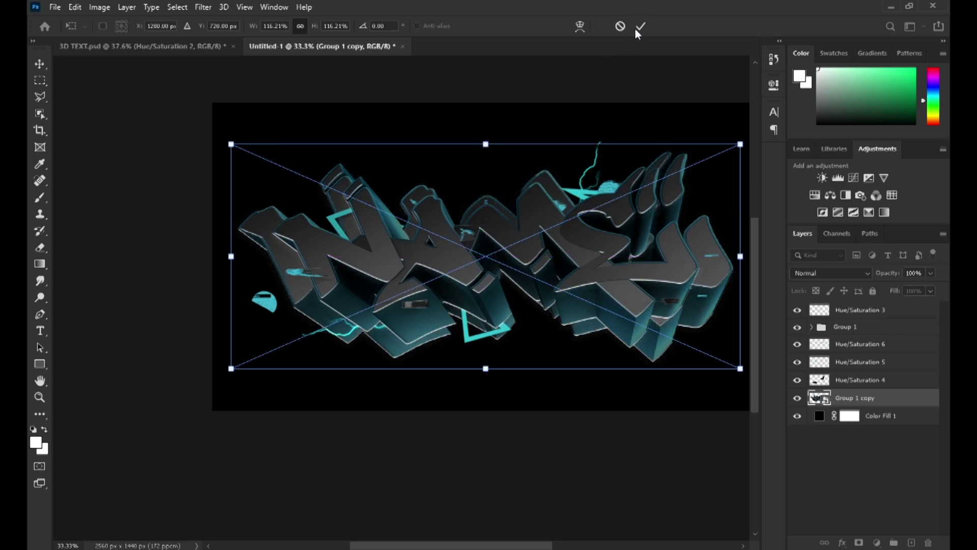
click(639, 28)
Add an adjustment layer above the Group 1 copy layer
click(877, 542)
click(847, 523)
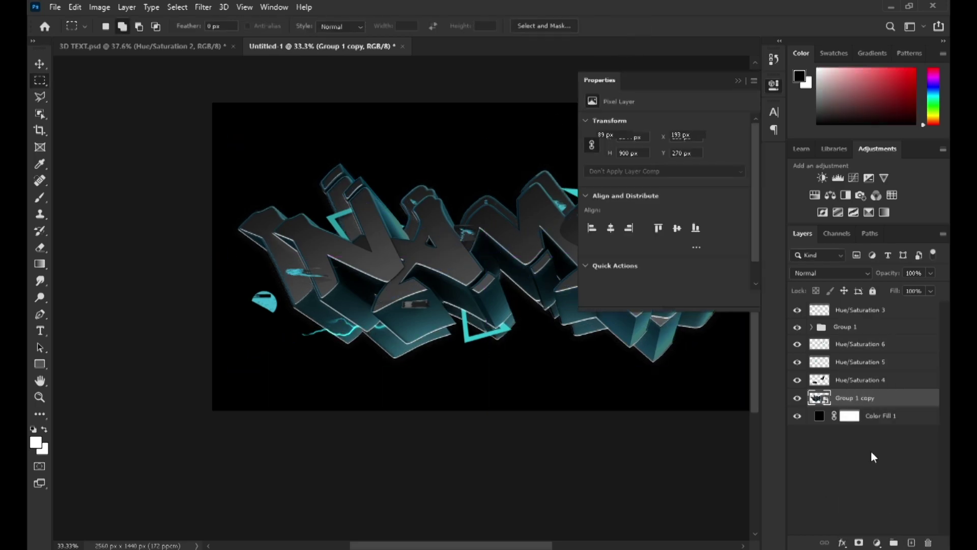